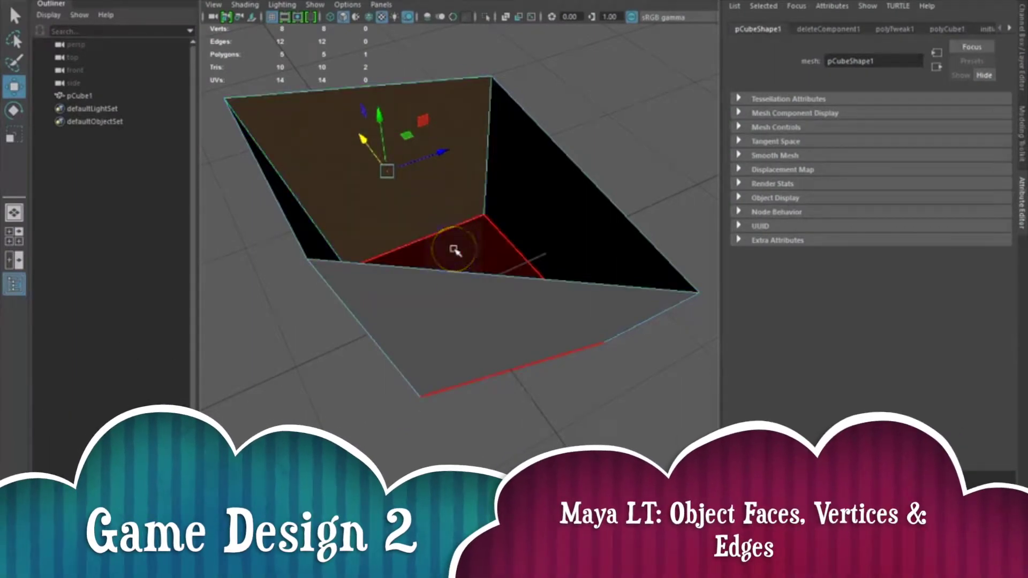
Examine the hotbox's general commands for display, windows, files, editing, object creation and selection.
{"action": "key", "text": "space"}
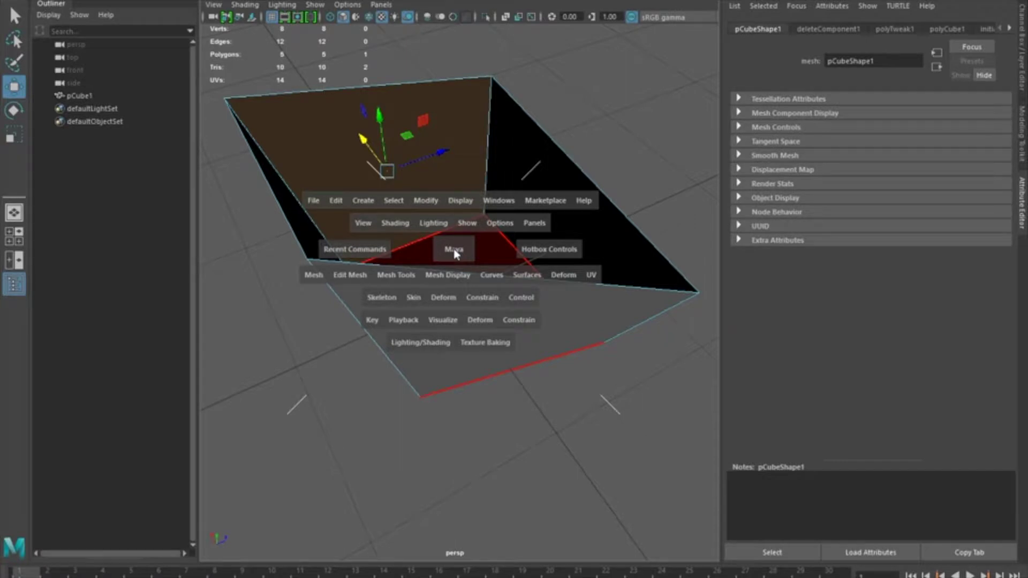
{"action": "left_click", "coordinate": [461, 201]}
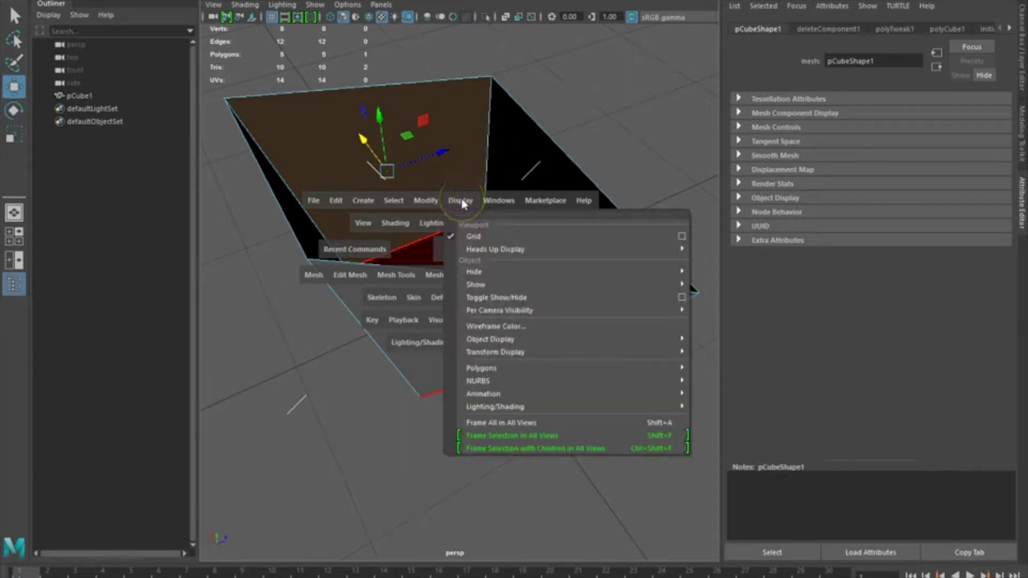
{"action": "left_click", "coordinate": [500, 203]}
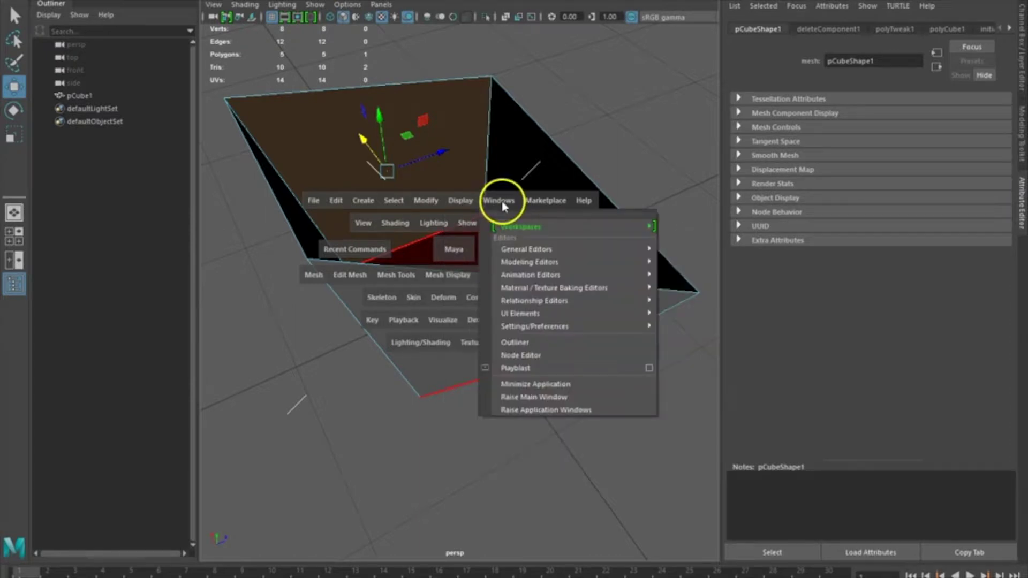
{"action": "left_click", "coordinate": [313, 202]}
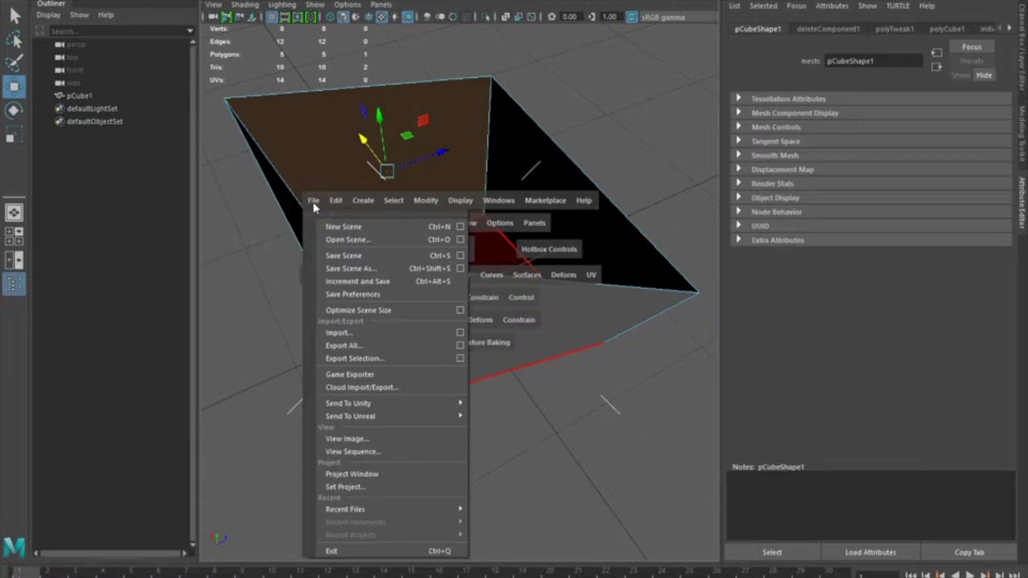
{"action": "left_click", "coordinate": [313, 203]}
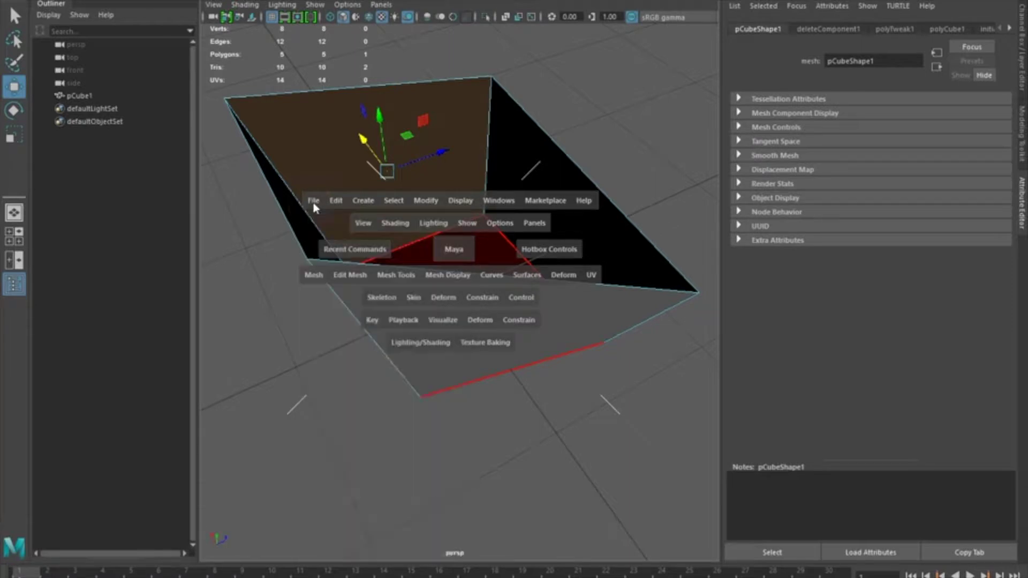
{"action": "left_click", "coordinate": [346, 206]}
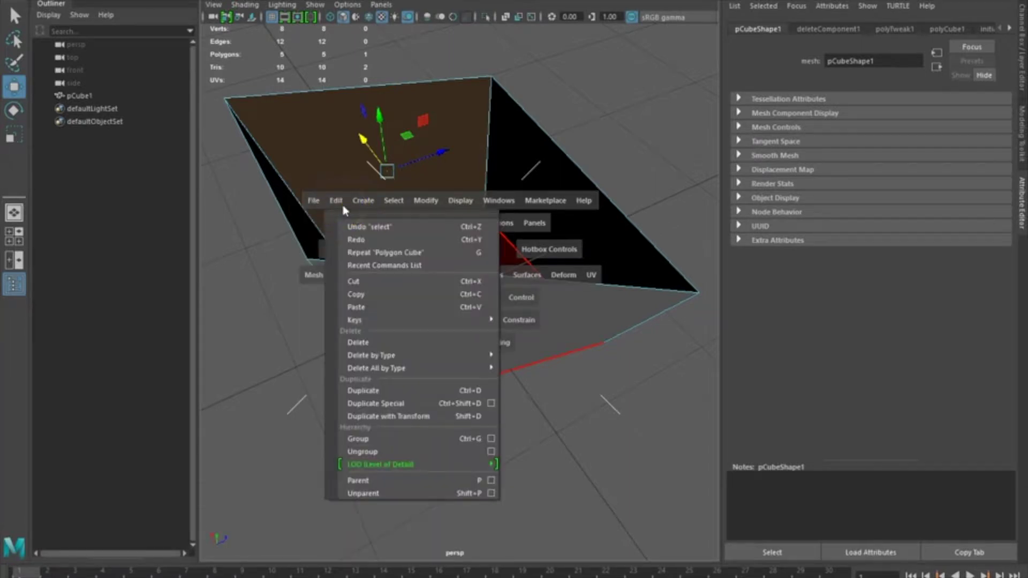
{"action": "left_click_drag", "start_coordinate": [343, 204], "coordinate": [360, 202]}
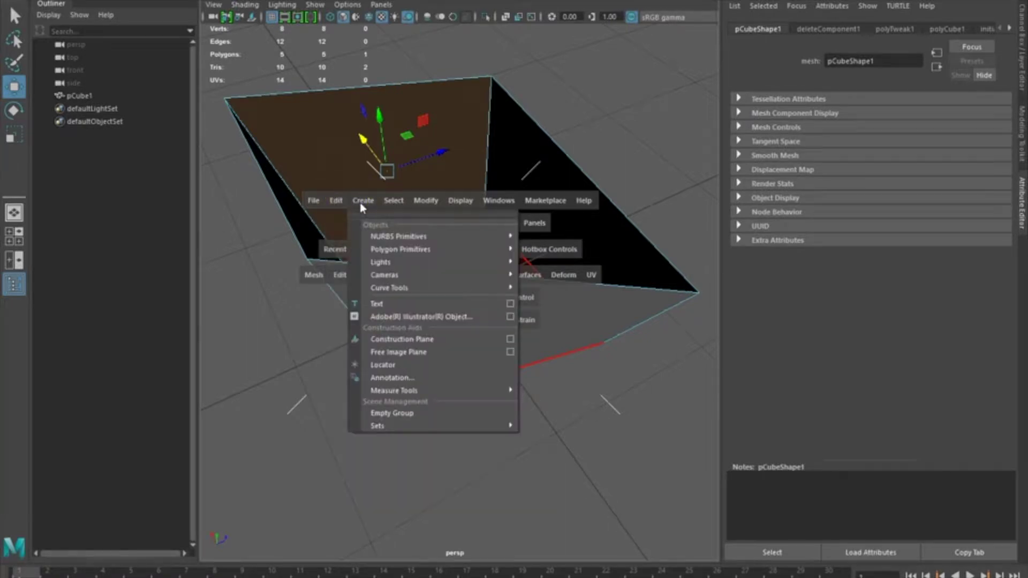
{"action": "left_click", "coordinate": [386, 204]}
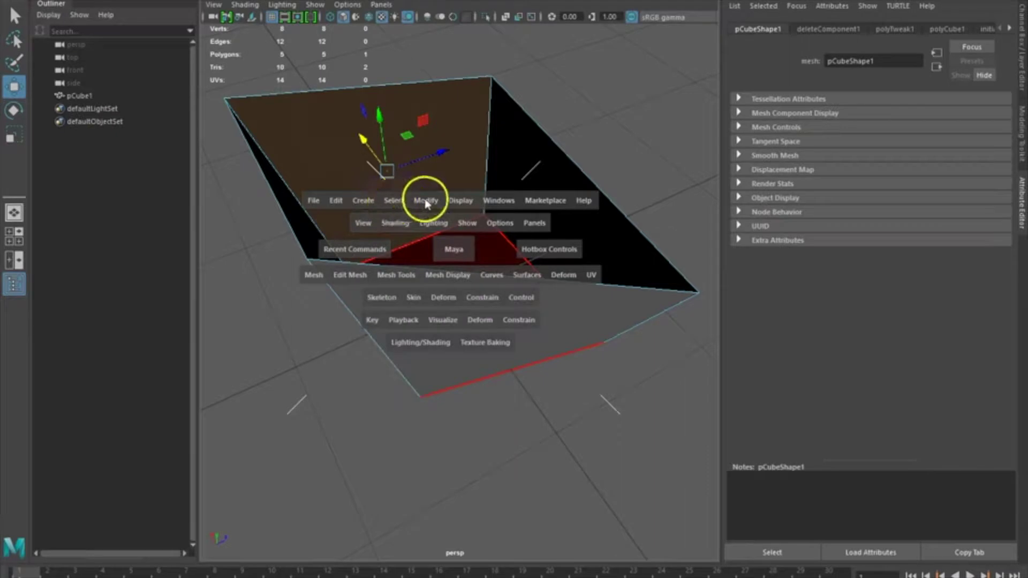
Examine the hotbox's viewport commands for view, shading, show, options and panels, and dismiss the hotbox.
{"action": "left_click", "coordinate": [373, 227]}
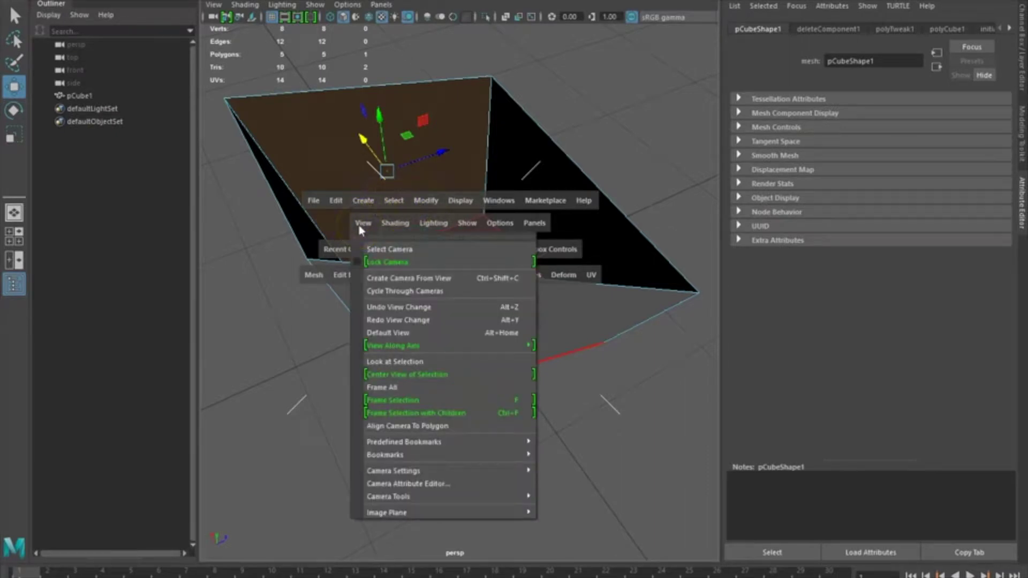
{"action": "mouse_move", "coordinate": [360, 230]}
{"action": "left_mouse_down"}
{"action": "mouse_move", "coordinate": [379, 218]}
{"action": "mouse_move", "coordinate": [404, 225]}
{"action": "left_mouse_up"}
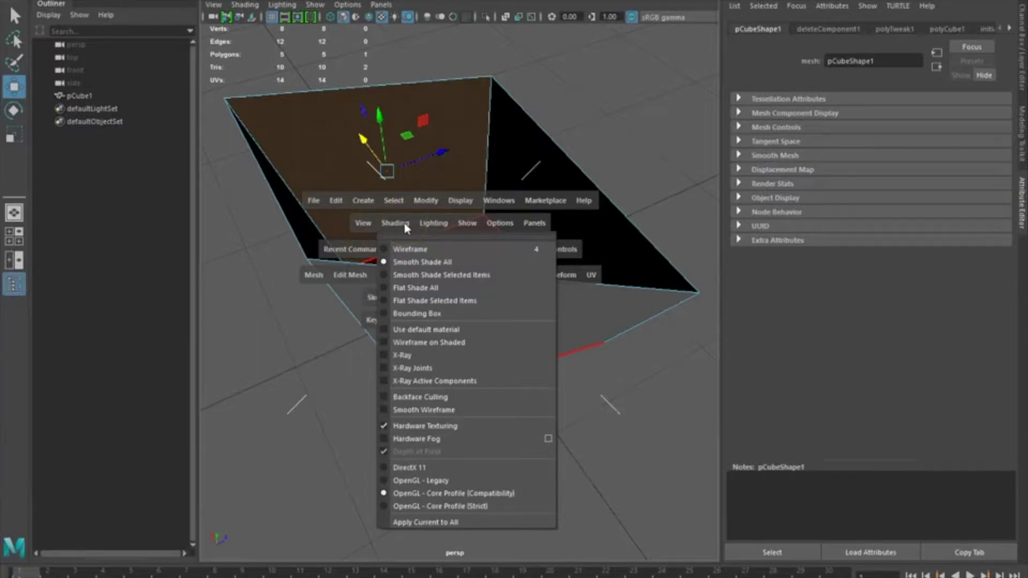
{"action": "left_click", "coordinate": [405, 227]}
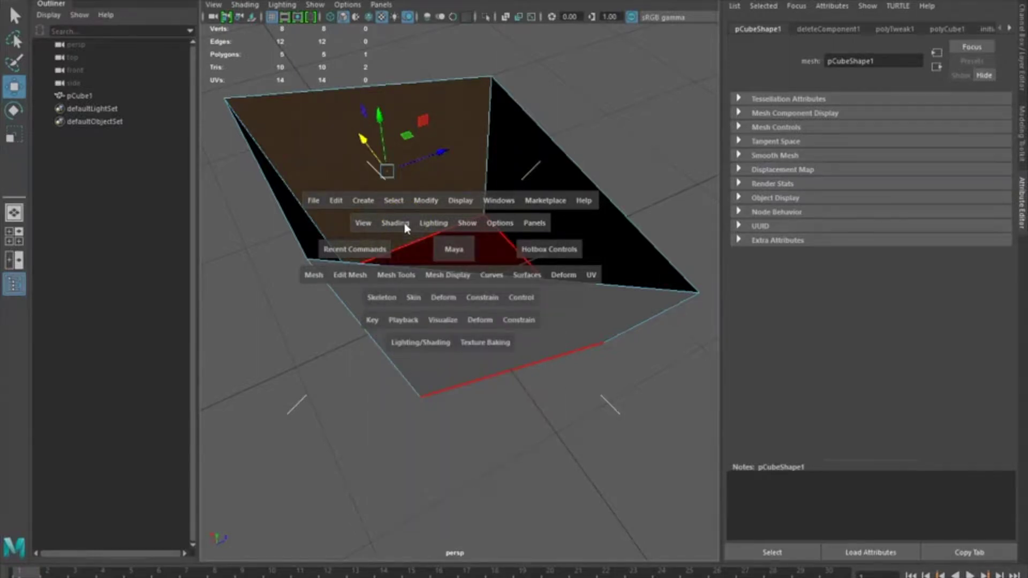
{"action": "left_click", "coordinate": [459, 226]}
{"action": "left_click", "coordinate": [466, 223]}
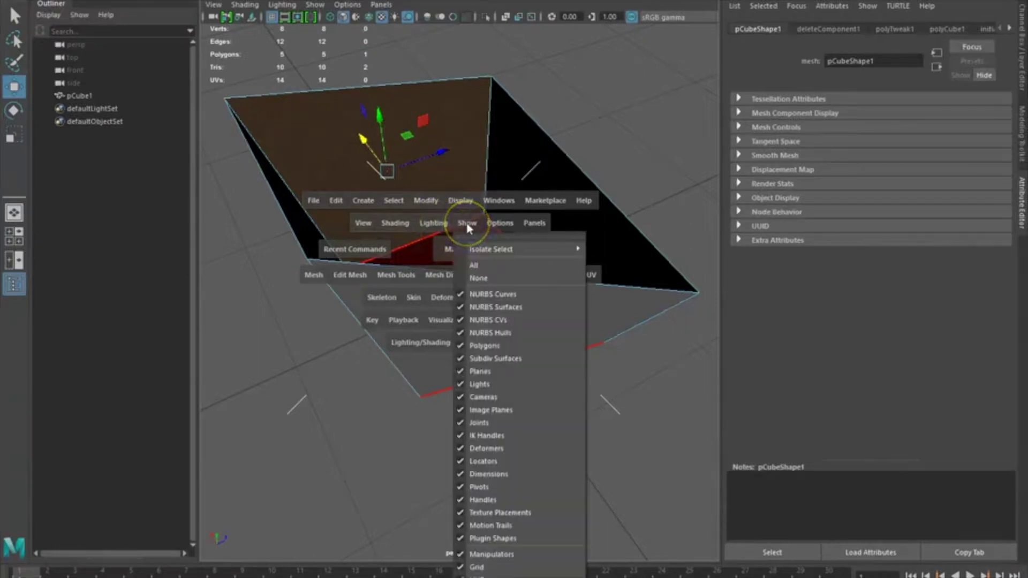
{"action": "left_click", "coordinate": [489, 227]}
{"action": "left_click", "coordinate": [532, 228]}
{"action": "left_click", "coordinate": [489, 240]}
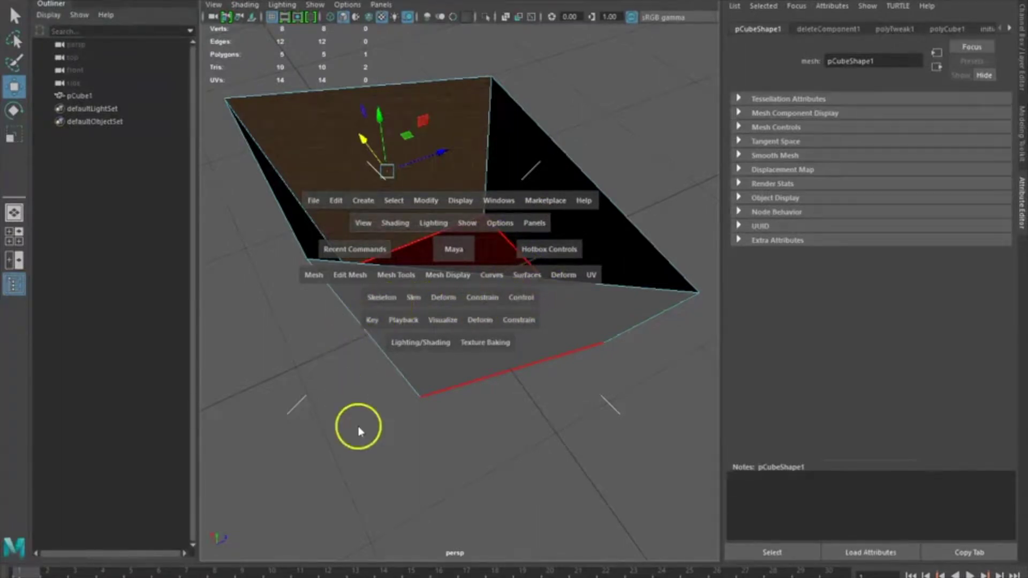
{"action": "key", "text": "space"}
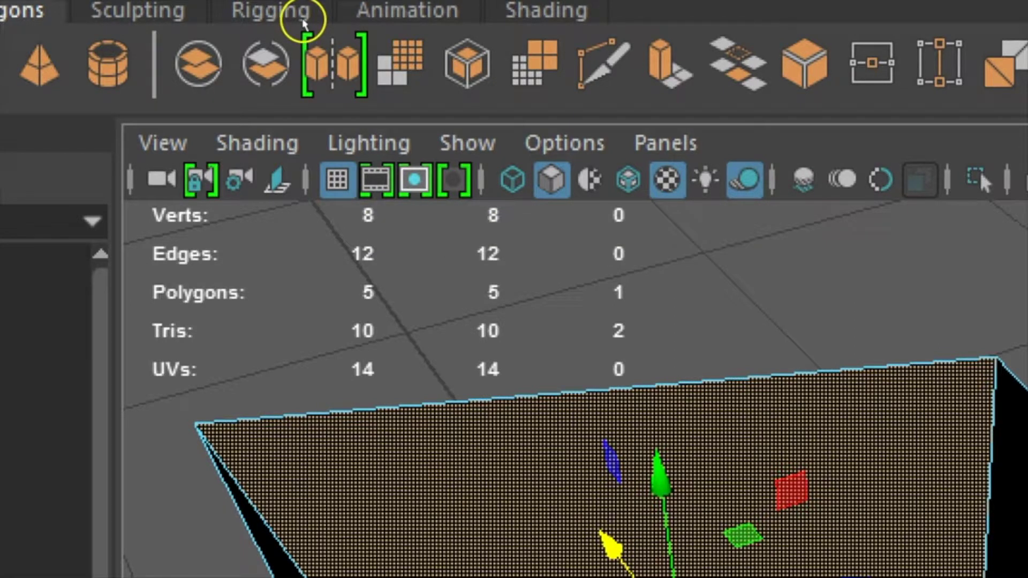
Switch the viewport to wireframe display and inspect the open box from a different angle.
{"action": "left_click", "coordinate": [332, 20]}
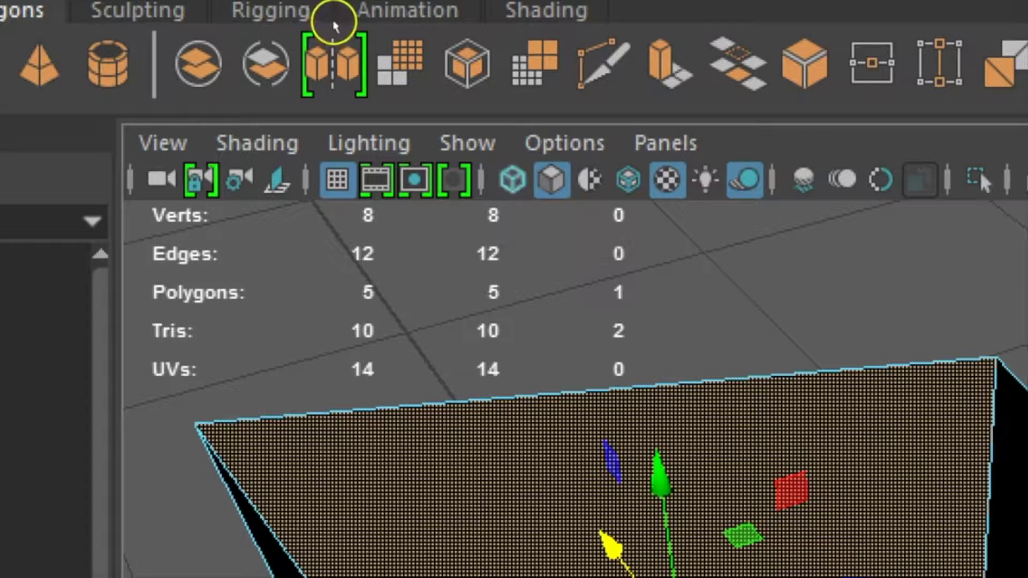
{"action": "key", "text": "4"}
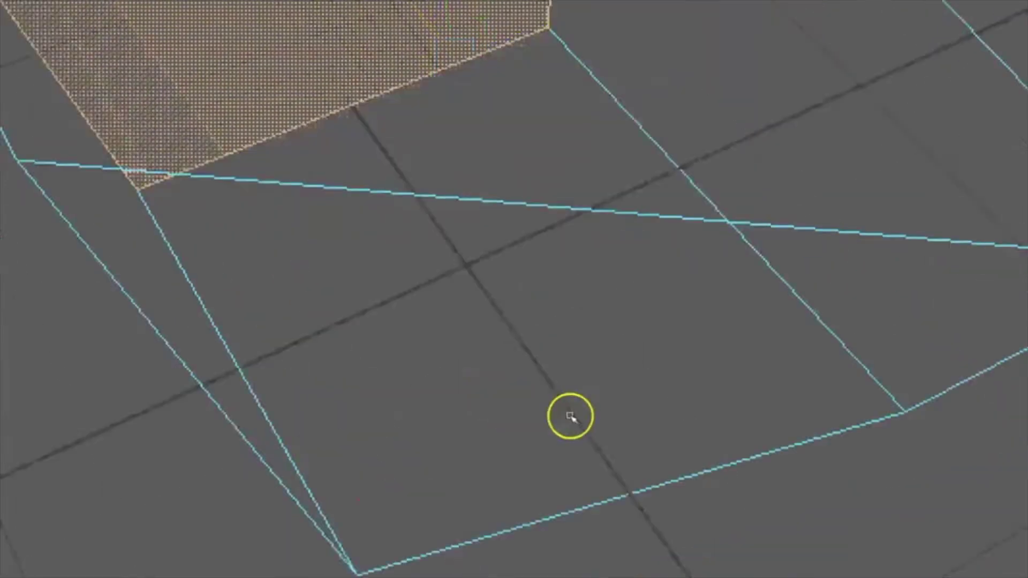
{"action": "left_click_drag", "start_coordinate": [280, 259], "coordinate": [244, 141], "text": "alt"}
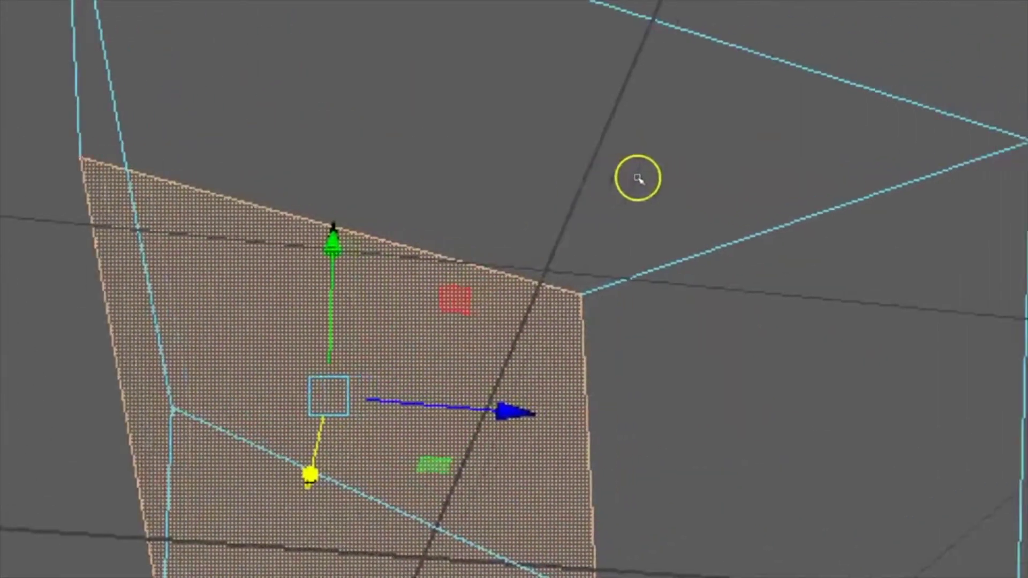
{"action": "left_click_drag", "start_coordinate": [691, 134], "coordinate": [583, 275], "text": "alt"}
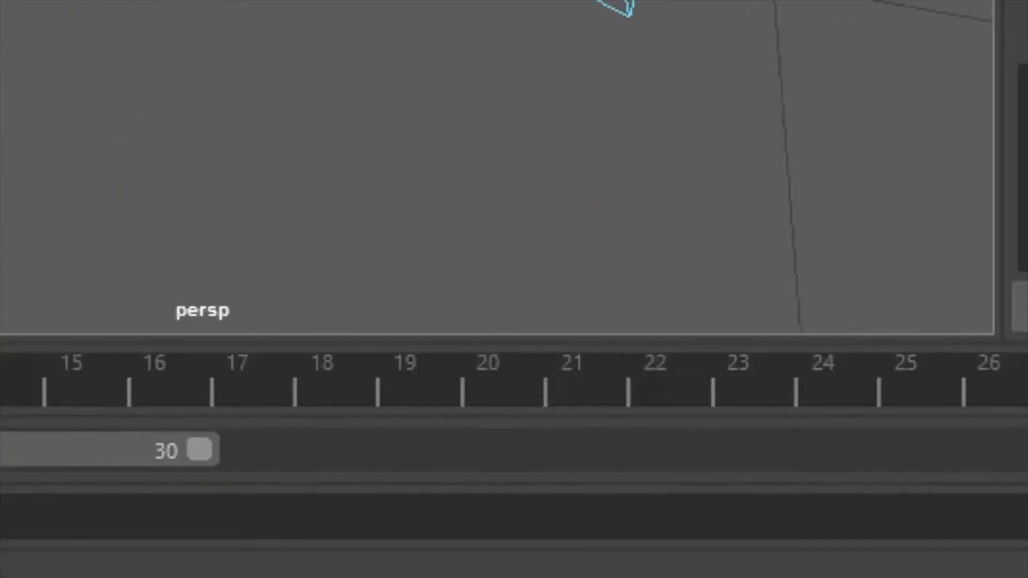
Close the Magnifier window.
{"action": "right_click", "coordinate": [840, 576]}
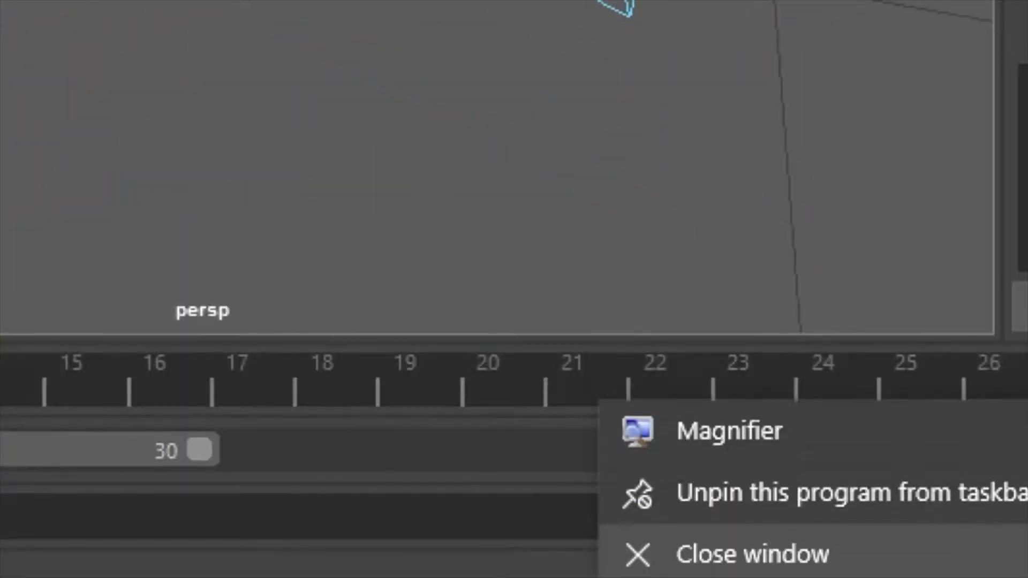
{"action": "left_click", "coordinate": [755, 549]}
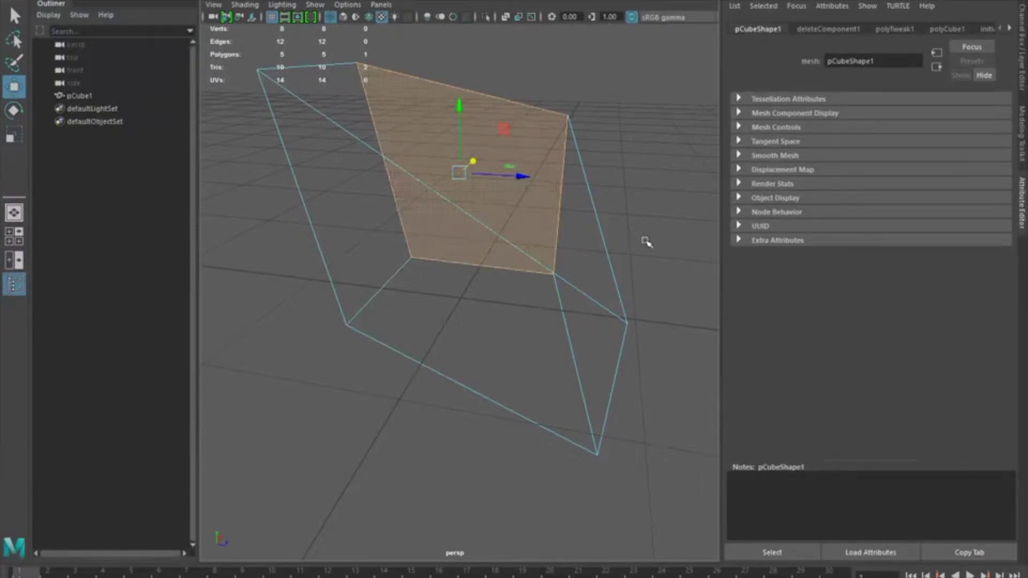
Display the open box smooth-shaded and turn on Wireframe on Shaded.
{"action": "left_click", "coordinate": [343, 17]}
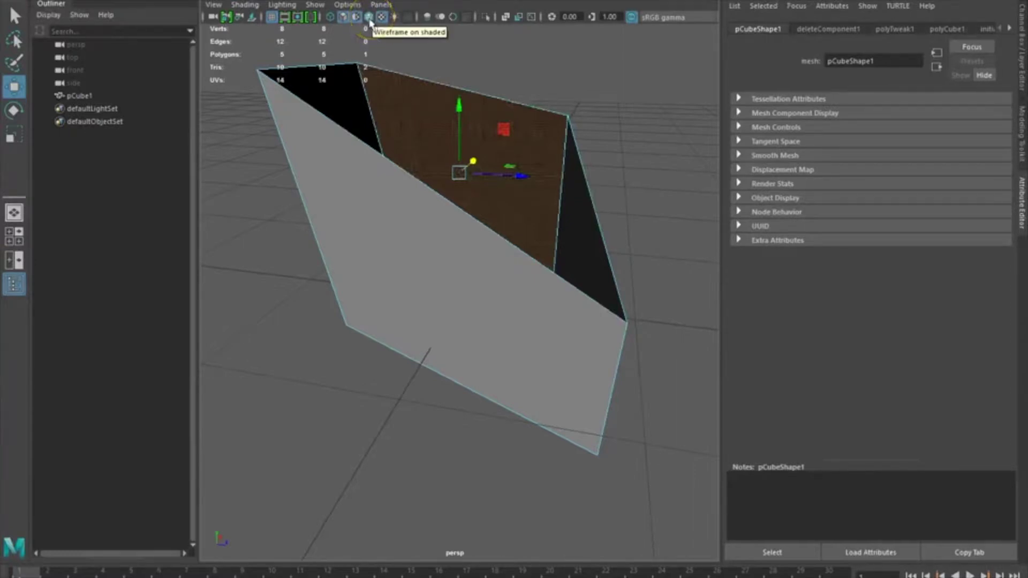
{"action": "left_click", "coordinate": [369, 17]}
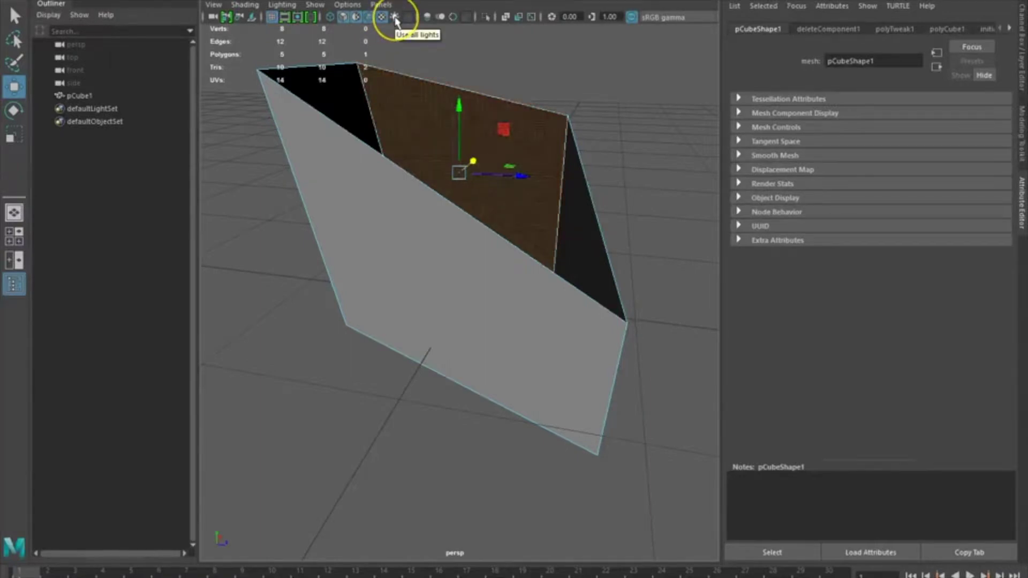
Try viewing the box with all lights in use and turn that lighting back off.
{"action": "left_click", "coordinate": [394, 17]}
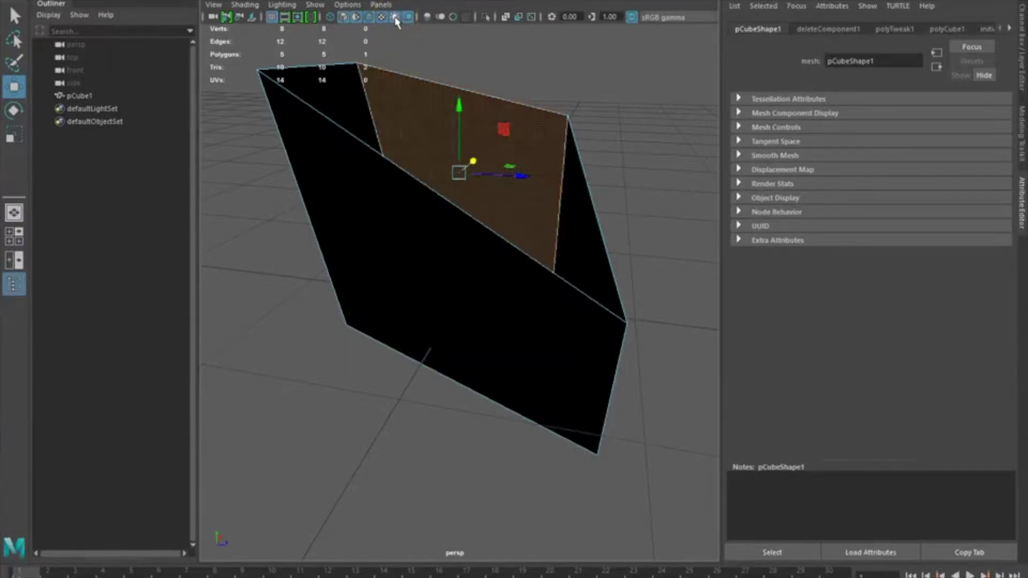
{"action": "left_click", "coordinate": [396, 17]}
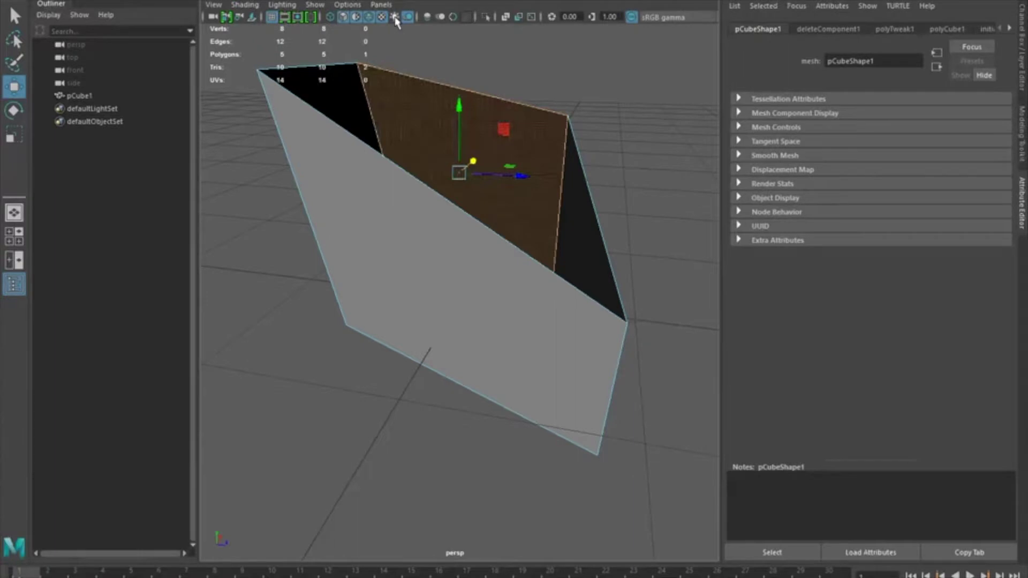
{"action": "left_click", "coordinate": [395, 18]}
{"action": "left_click", "coordinate": [395, 18]}
Examine the pCubeShape1 attributes for render stats, tessellation, mesh component display, mesh controls, object display and node behavior.
{"action": "left_click", "coordinate": [739, 183]}
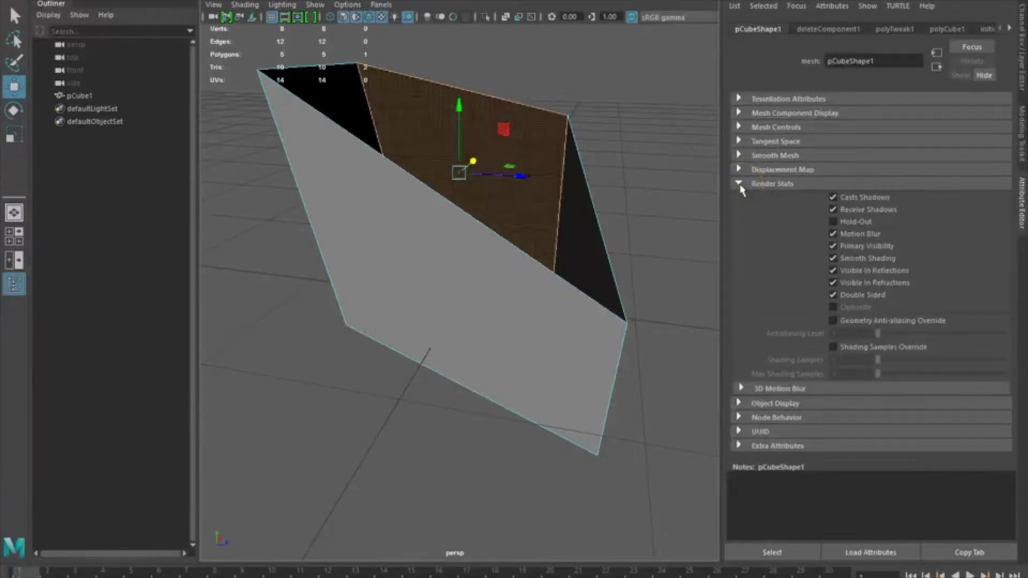
{"action": "left_click", "coordinate": [739, 184]}
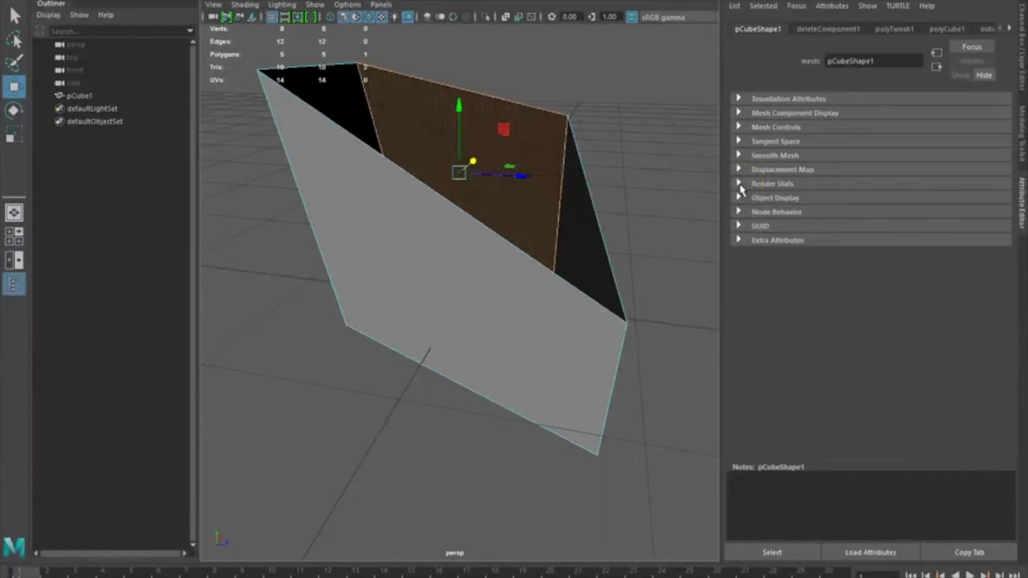
{"action": "left_click", "coordinate": [738, 99]}
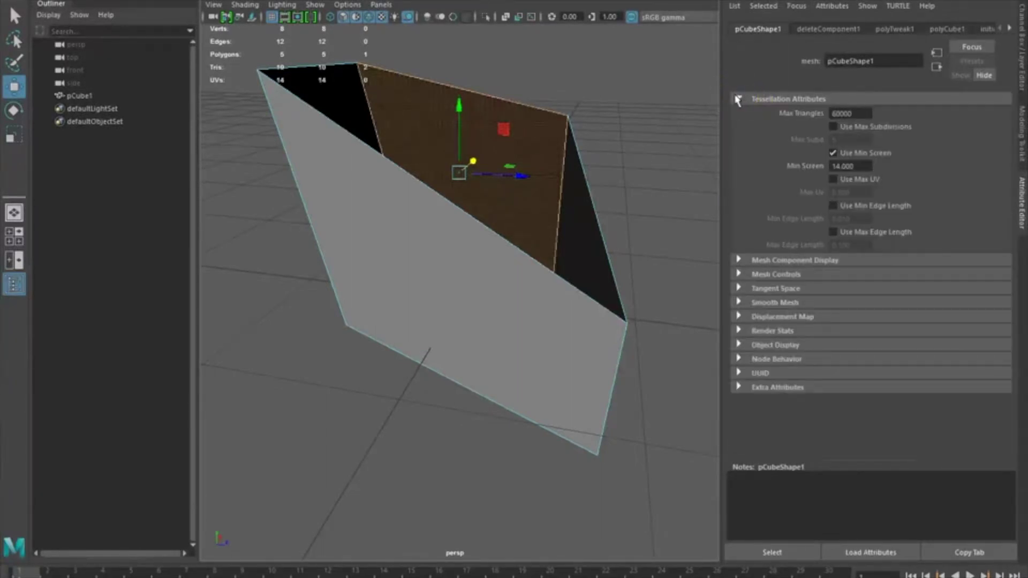
{"action": "left_click", "coordinate": [737, 100]}
{"action": "left_click", "coordinate": [737, 113]}
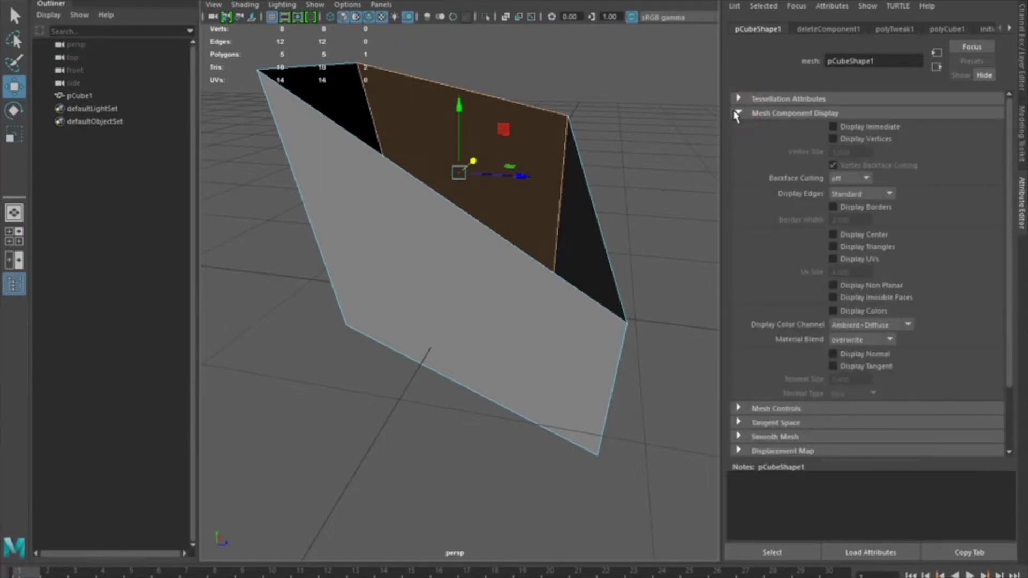
{"action": "left_click", "coordinate": [737, 113]}
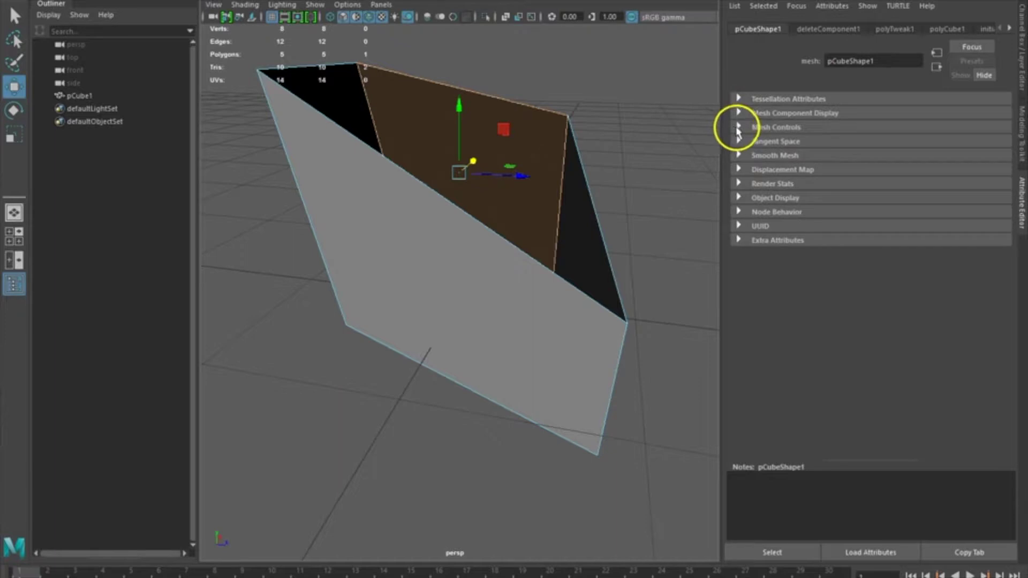
{"action": "left_click", "coordinate": [738, 128]}
{"action": "left_click", "coordinate": [738, 128]}
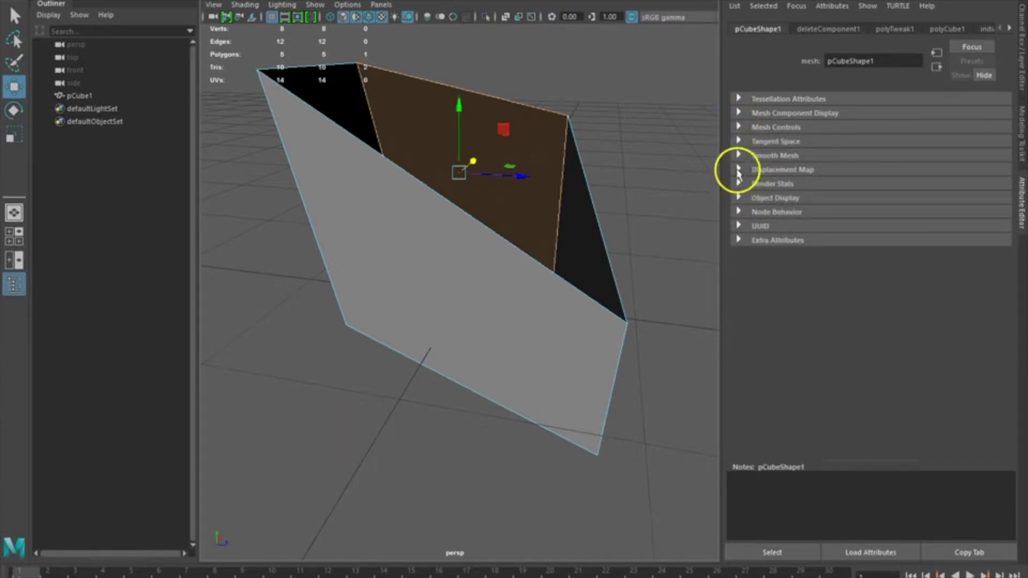
{"action": "left_click", "coordinate": [738, 197]}
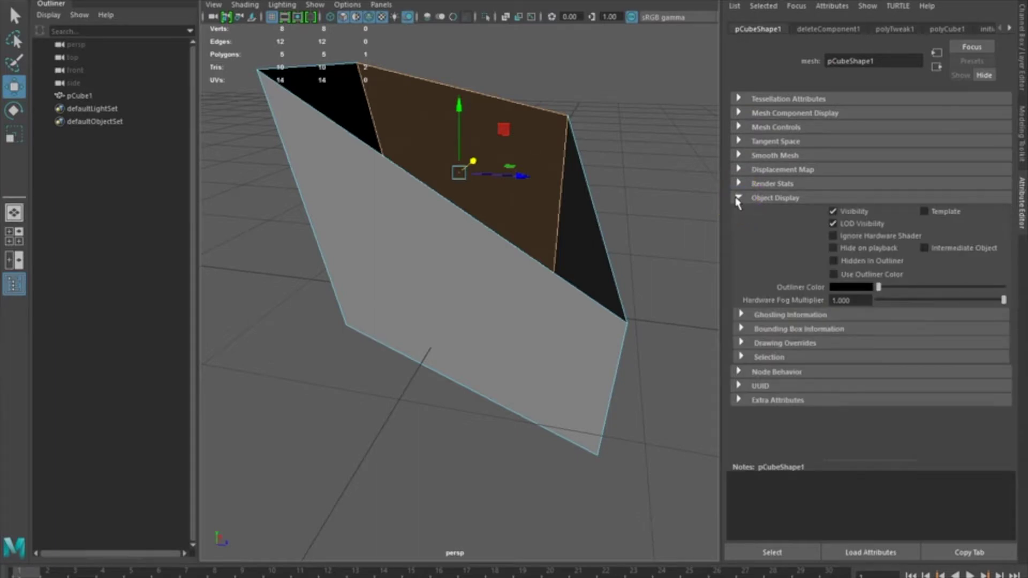
{"action": "left_click", "coordinate": [738, 197]}
{"action": "left_click", "coordinate": [738, 212]}
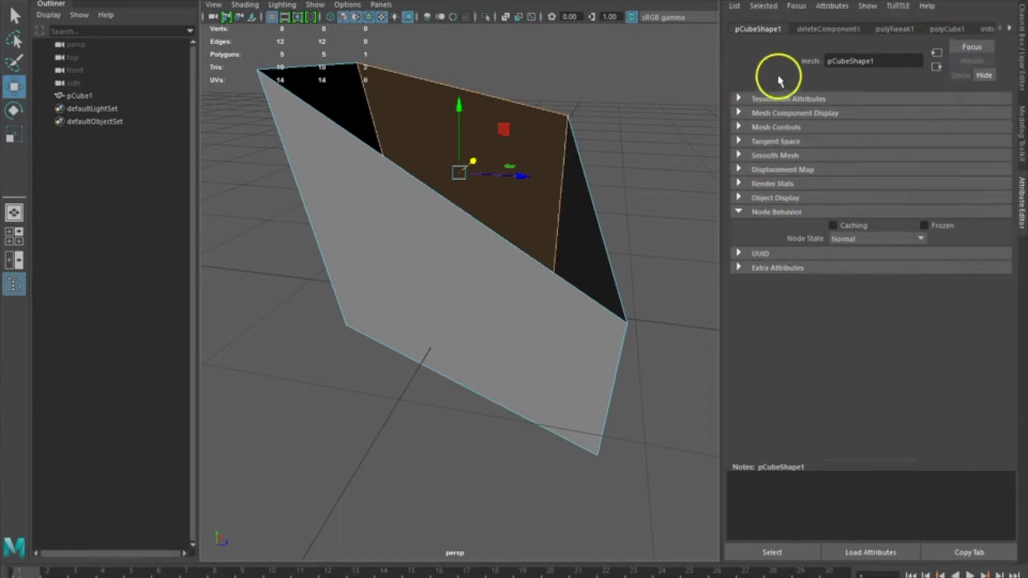
Examine the polyTweak1 node's history, node behavior and UUID attributes.
{"action": "left_click", "coordinate": [894, 29]}
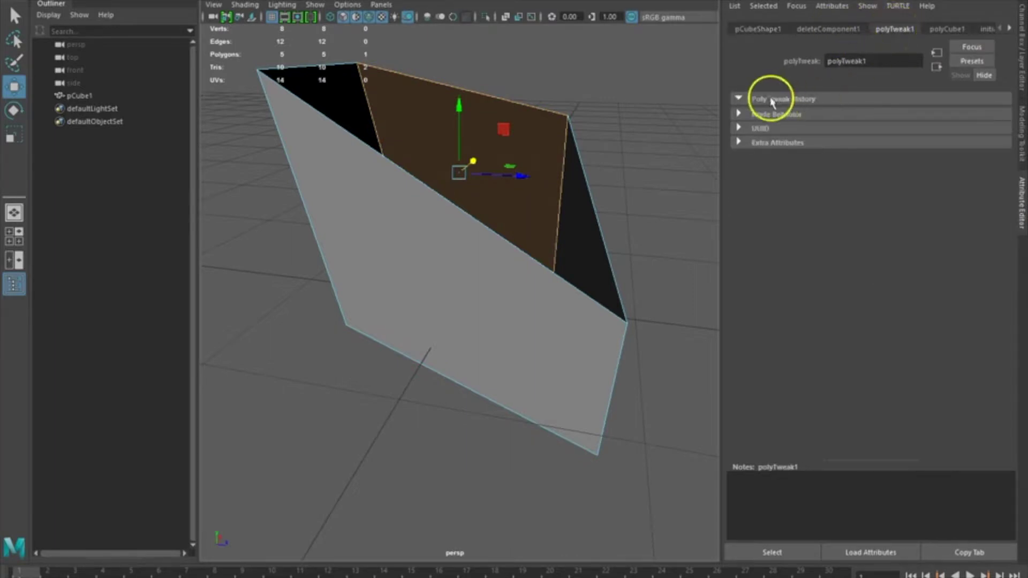
{"action": "left_click", "coordinate": [738, 114]}
{"action": "left_click", "coordinate": [739, 115]}
{"action": "left_click", "coordinate": [739, 129]}
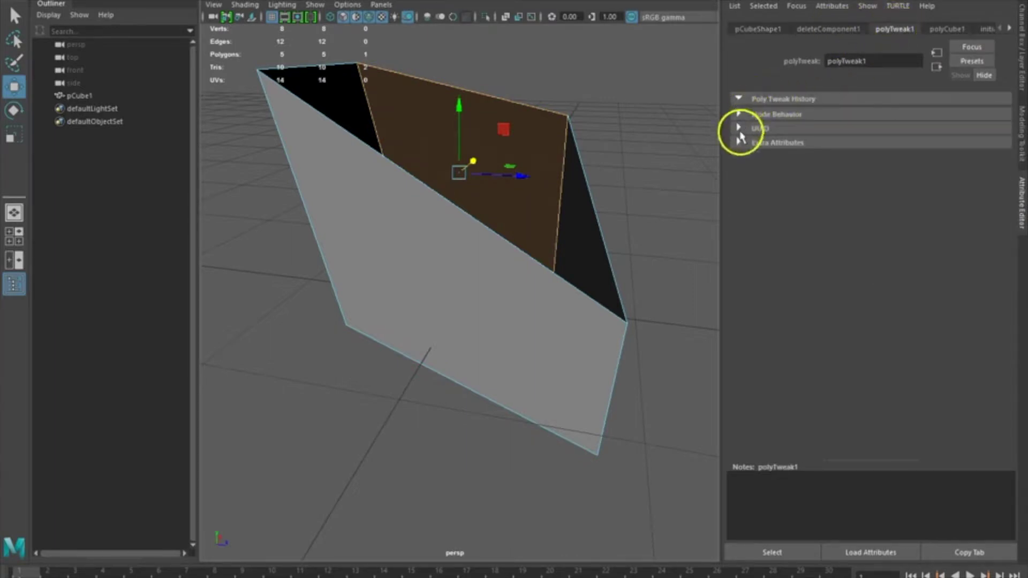
{"action": "left_click", "coordinate": [737, 100]}
{"action": "left_click", "coordinate": [739, 128]}
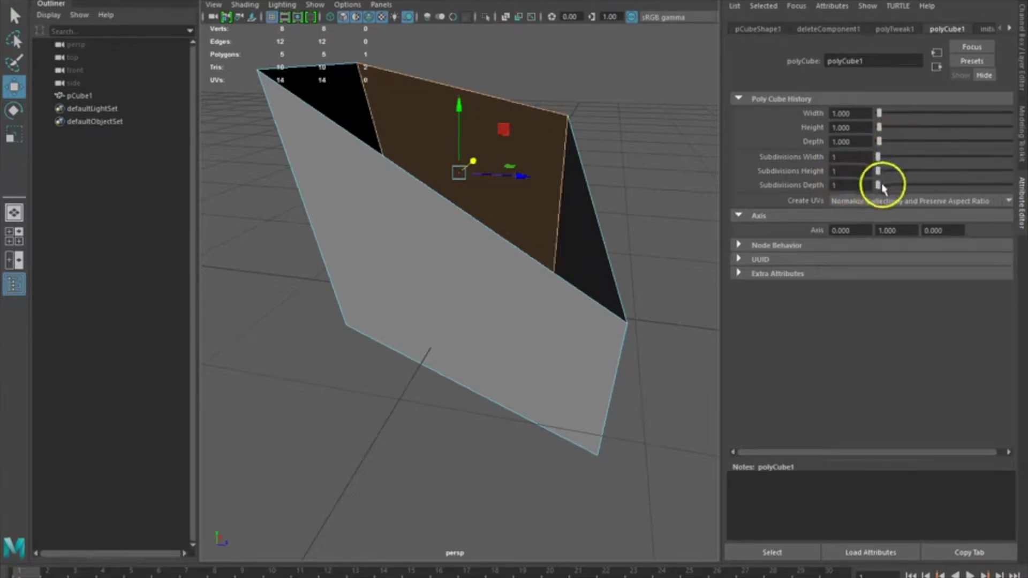
Set the polyCube1 depth to 1.452 and view the deleteComponent1 attributes.
{"action": "left_click_drag", "start_coordinate": [879, 185], "coordinate": [881, 147]}
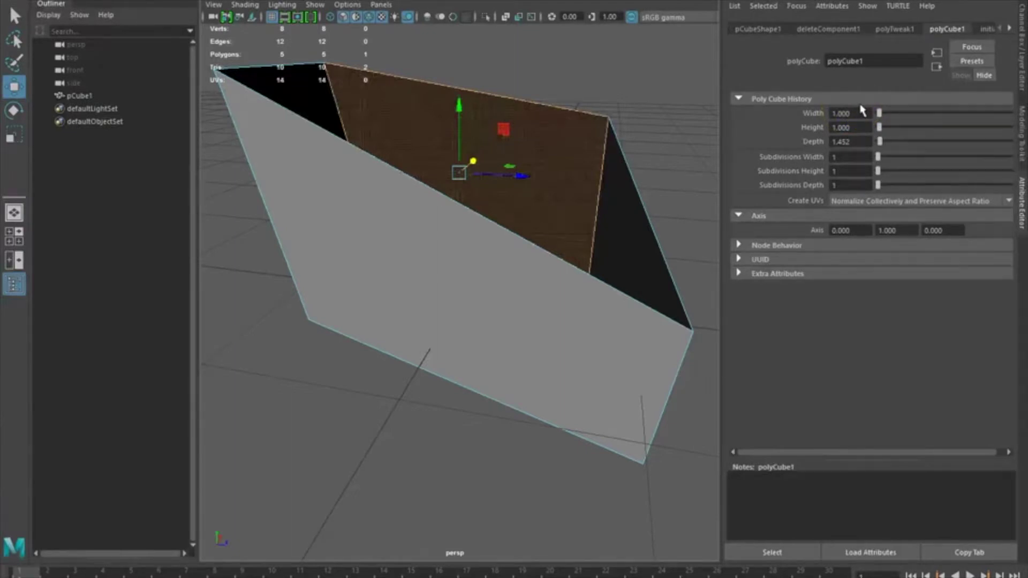
{"action": "left_click", "coordinate": [828, 30]}
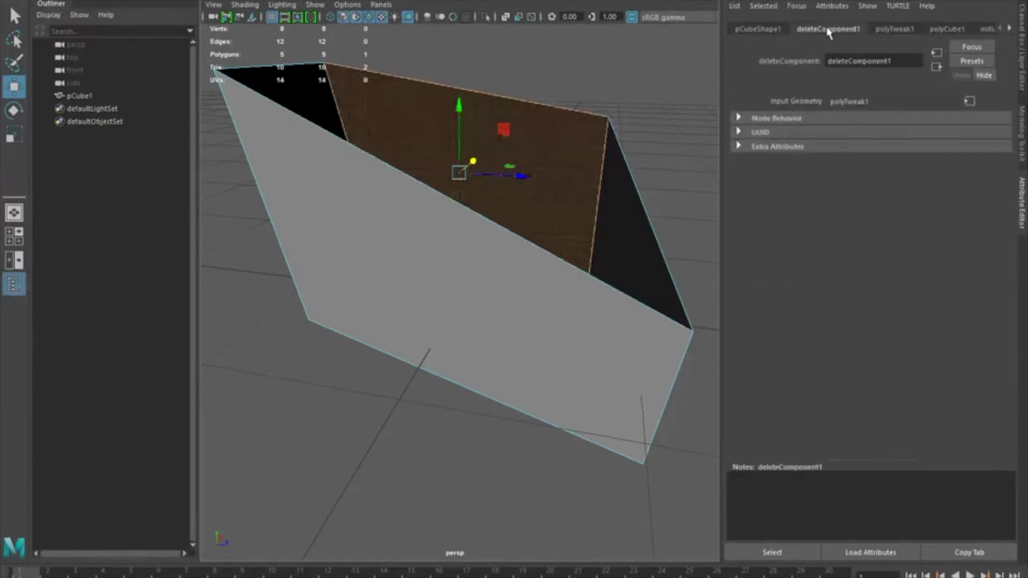
Delete four faces of the open box so that only a single end face remains.
{"action": "left_click", "coordinate": [17, 20]}
{"action": "left_click", "coordinate": [378, 223]}
{"action": "key", "text": "Delete"}
{"action": "left_click", "coordinate": [386, 218]}
{"action": "key", "text": "Delete"}
{"action": "left_click", "coordinate": [336, 213]}
{"action": "key", "text": "Delete"}
{"action": "left_click", "coordinate": [405, 309]}
{"action": "key", "text": "Delete"}
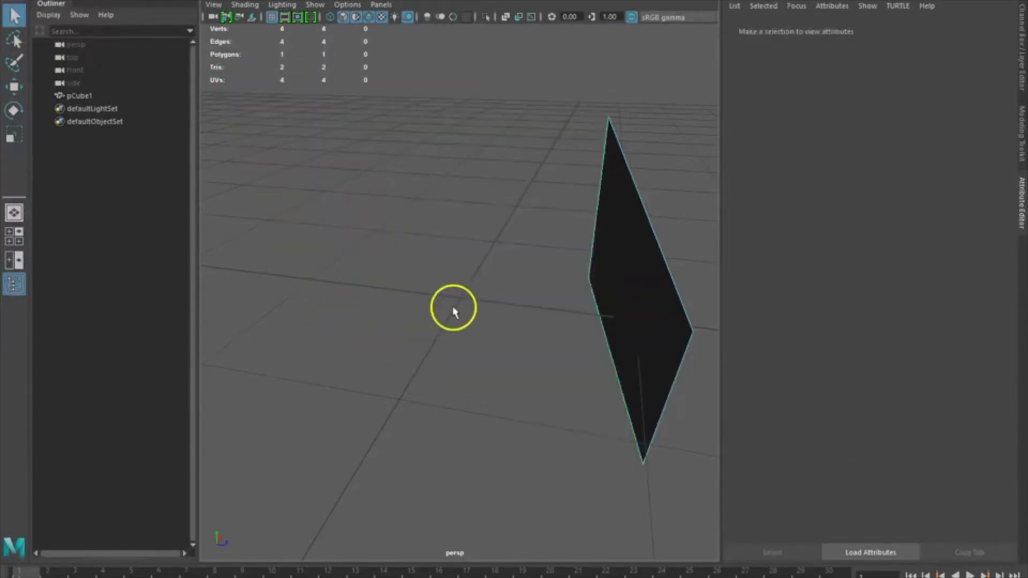
Try selecting the box's remaining face, invert the selection, and deselect everything.
{"action": "left_click", "coordinate": [617, 300]}
{"action": "left_click", "coordinate": [617, 299], "text": "shift"}
{"action": "left_click", "coordinate": [617, 300], "text": "shift"}
{"action": "left_click", "coordinate": [618, 300], "text": "shift"}
{"action": "left_click", "coordinate": [617, 300], "text": "shift"}
{"action": "left_click", "coordinate": [617, 299], "text": "shift"}
{"action": "right_click", "coordinate": [646, 322]}
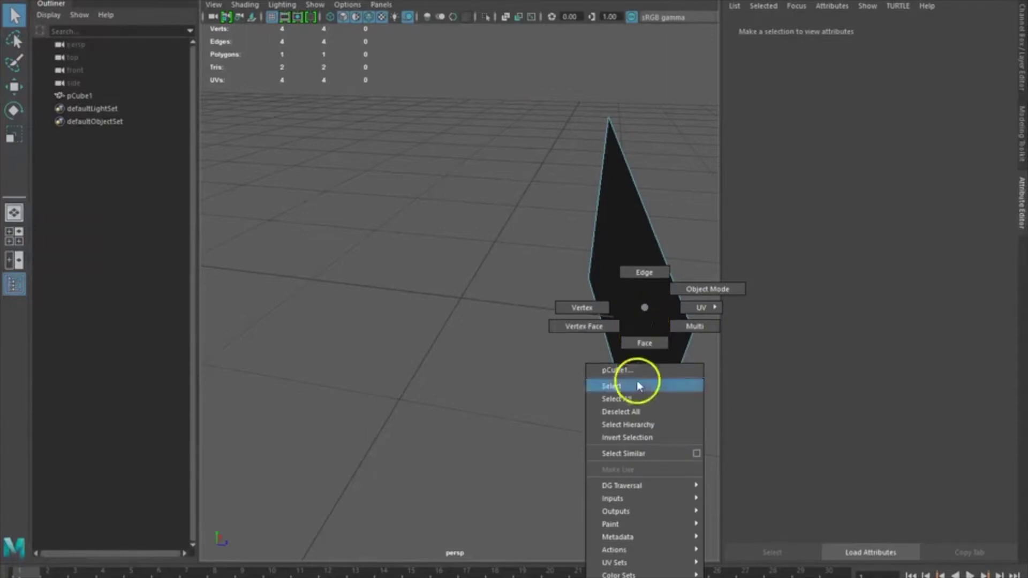
{"action": "left_click", "coordinate": [627, 437]}
{"action": "right_click_drag", "start_coordinate": [647, 324], "coordinate": [644, 414]}
{"action": "key", "text": "space"}
{"action": "left_click_drag", "start_coordinate": [523, 372], "coordinate": [497, 180]}
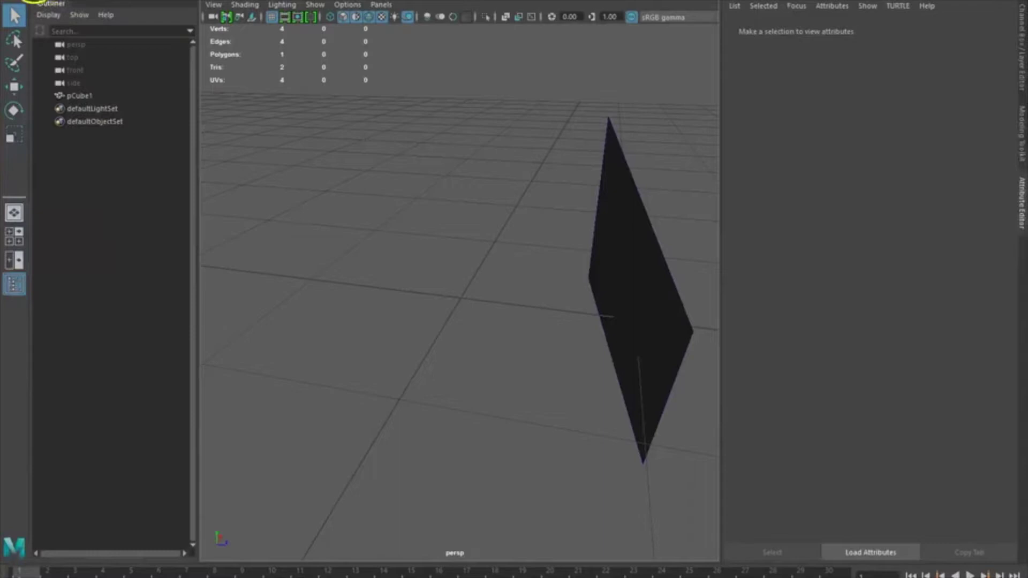
Create a polygon sphere and move it away from the remaining box face.
{"action": "left_click", "coordinate": [42, 1]}
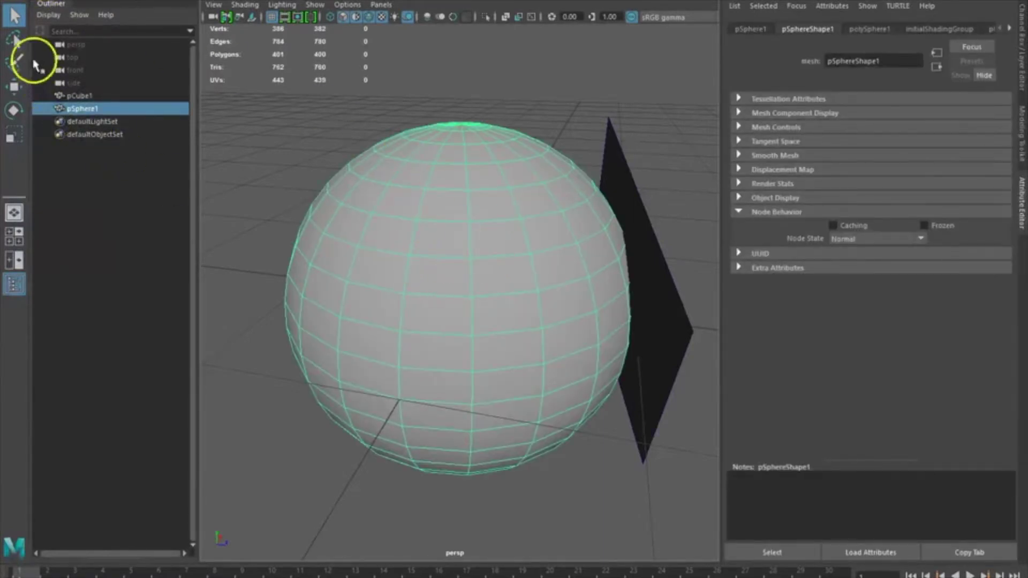
{"action": "left_click", "coordinate": [14, 86]}
{"action": "left_click_drag", "start_coordinate": [524, 306], "coordinate": [449, 301]}
{"action": "left_click_drag", "start_coordinate": [466, 484], "coordinate": [544, 412], "text": "alt"}
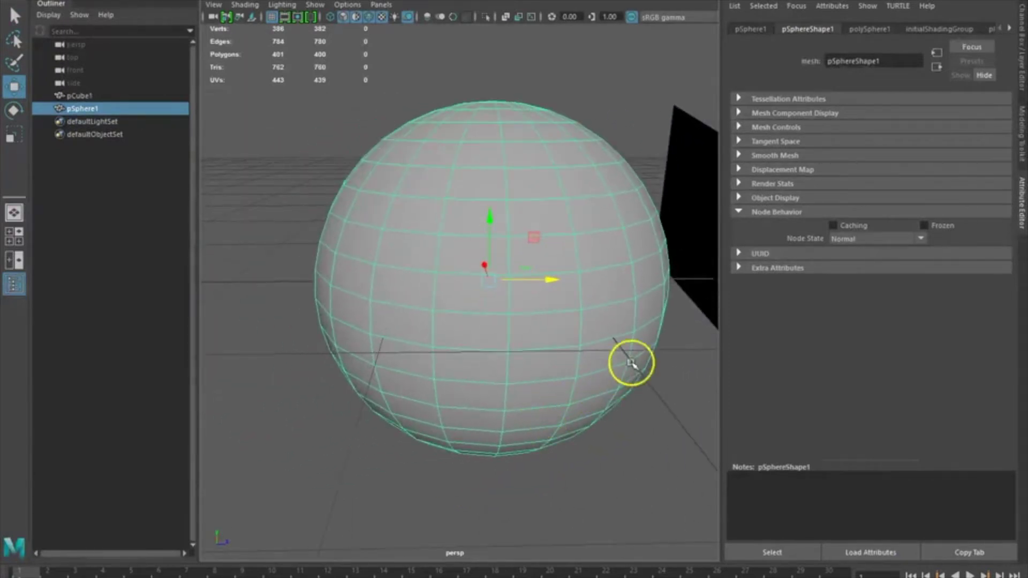
{"action": "left_click_drag", "start_coordinate": [553, 280], "coordinate": [476, 285]}
{"action": "left_click_drag", "start_coordinate": [659, 434], "coordinate": [753, 436], "text": "alt"}
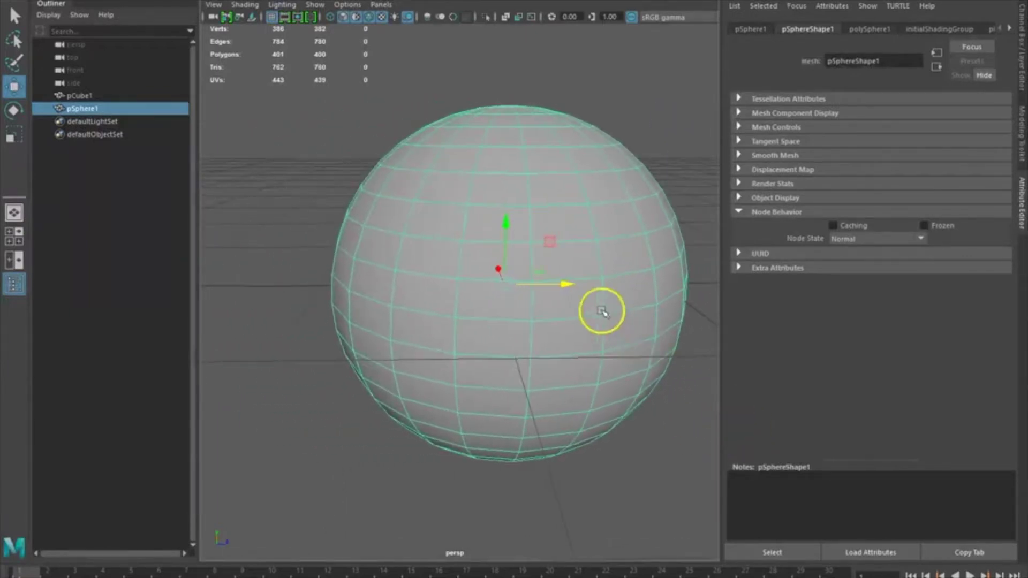
{"action": "left_click_drag", "start_coordinate": [569, 284], "coordinate": [465, 285], "text": "alt"}
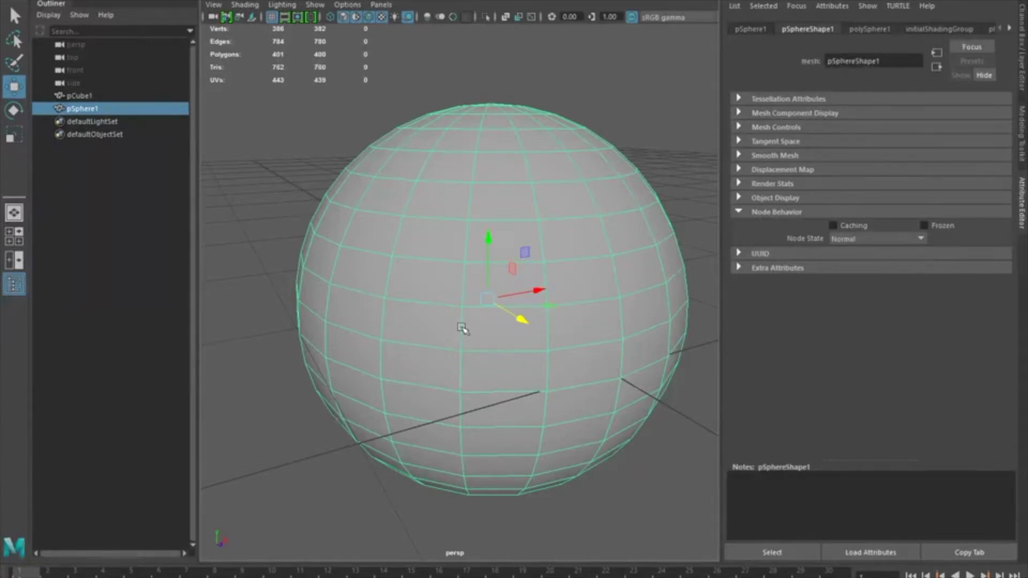
Switch the sphere to face selection and delete one face near the middle of its front.
{"action": "right_click", "coordinate": [462, 308]}
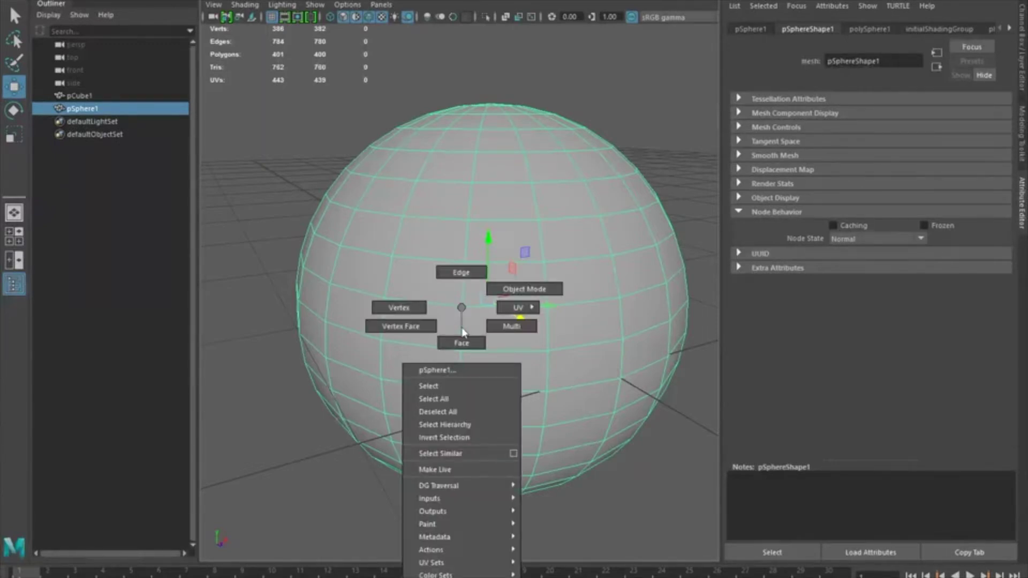
{"action": "left_click", "coordinate": [462, 345]}
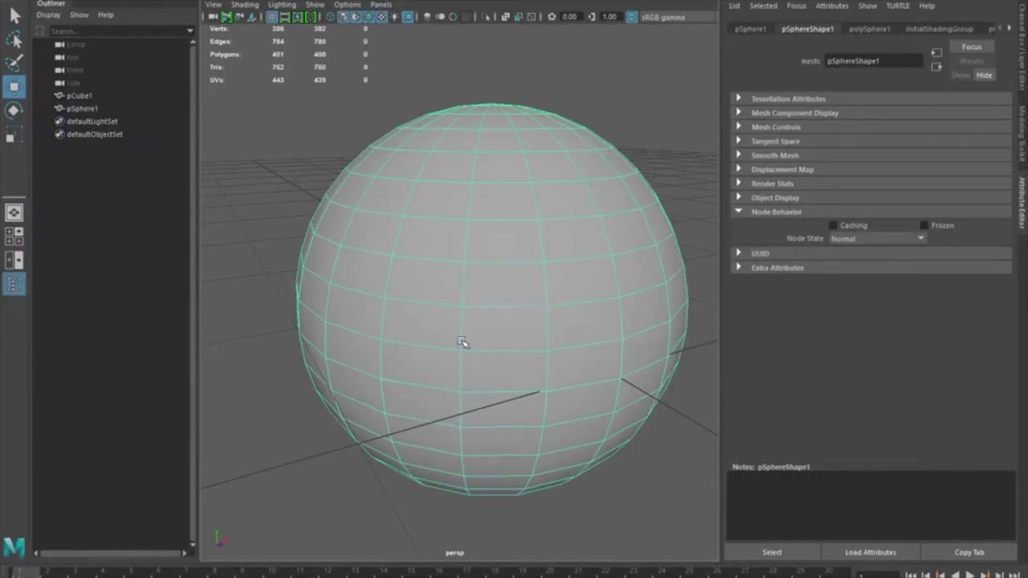
{"action": "left_click", "coordinate": [496, 294]}
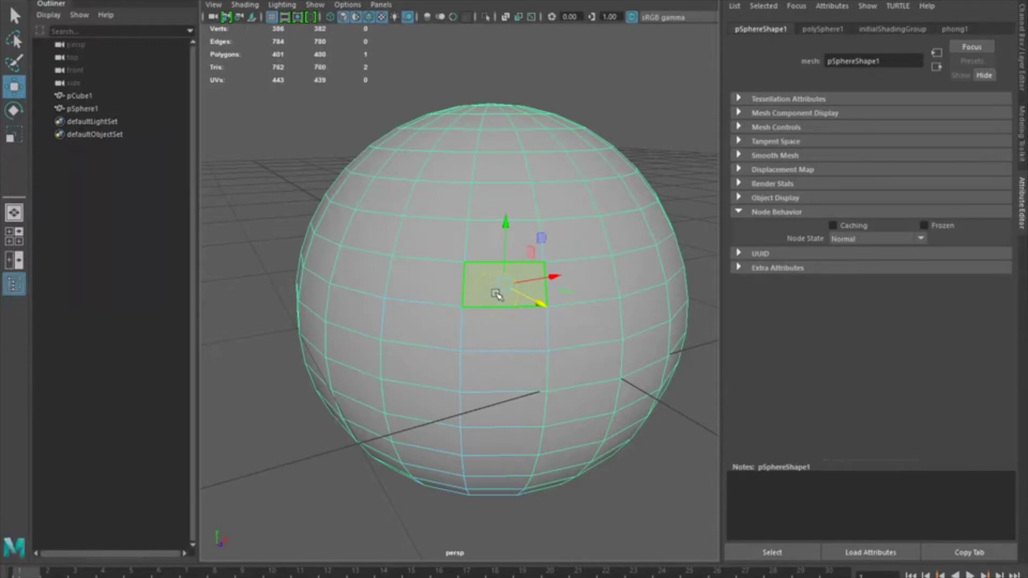
{"action": "key", "text": "Delete"}
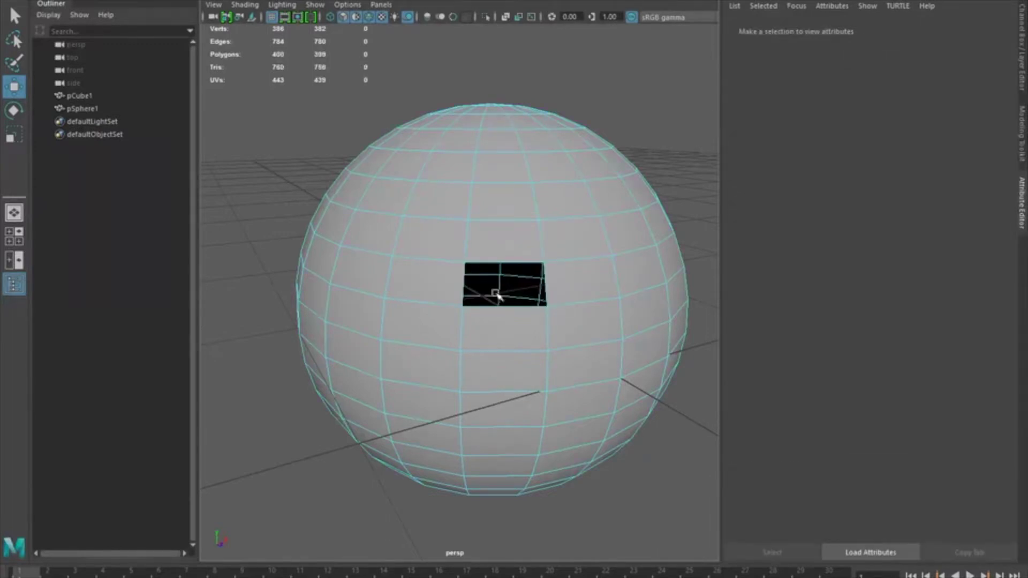
{"action": "left_click", "coordinate": [489, 294]}
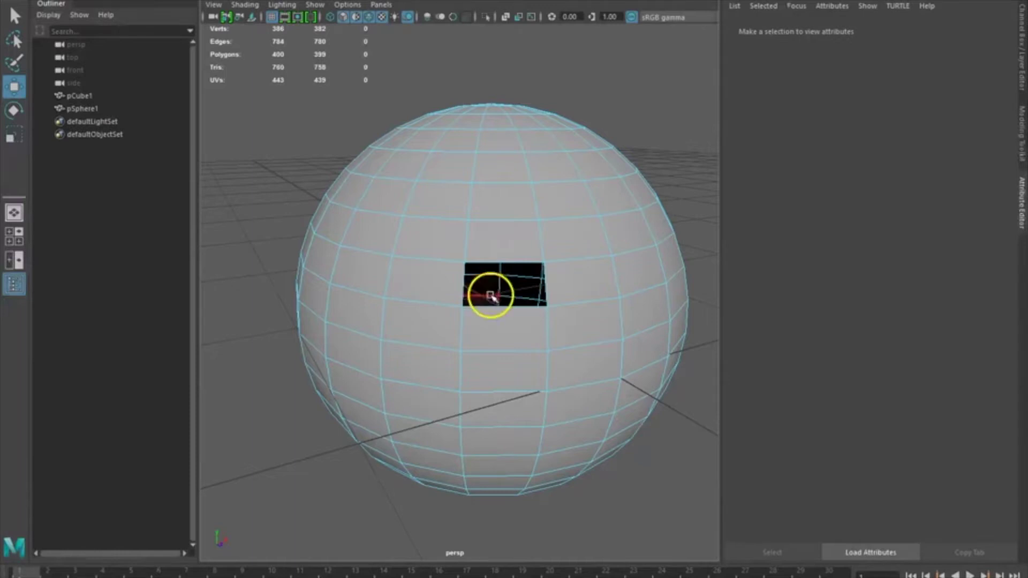
Examine the sphere's hollow interior and the opening left by the deleted face.
{"action": "left_click_drag", "start_coordinate": [668, 268], "coordinate": [541, 294], "text": "alt"}
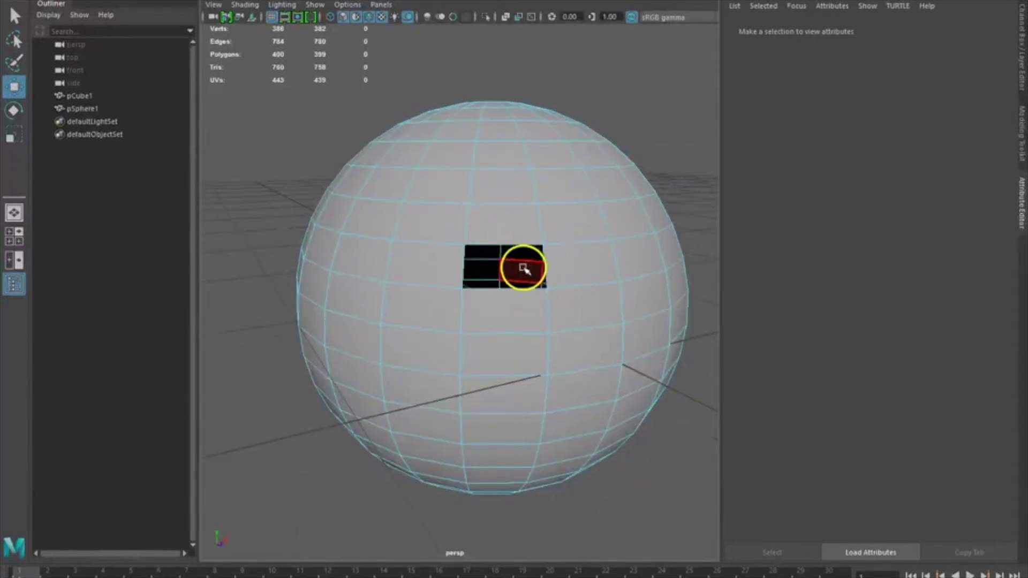
{"action": "scroll", "coordinate": [523, 267], "scroll_direction": "up", "scroll_amount": 5}
{"action": "mouse_move", "coordinate": [628, 222]}
{"action": "left_mouse_down", "text": "alt"}
{"action": "mouse_move", "coordinate": [608, 227]}
{"action": "mouse_move", "coordinate": [620, 228]}
{"action": "left_mouse_up", "text": "alt"}
{"action": "scroll", "coordinate": [584, 306], "scroll_direction": "up", "scroll_amount": 5}
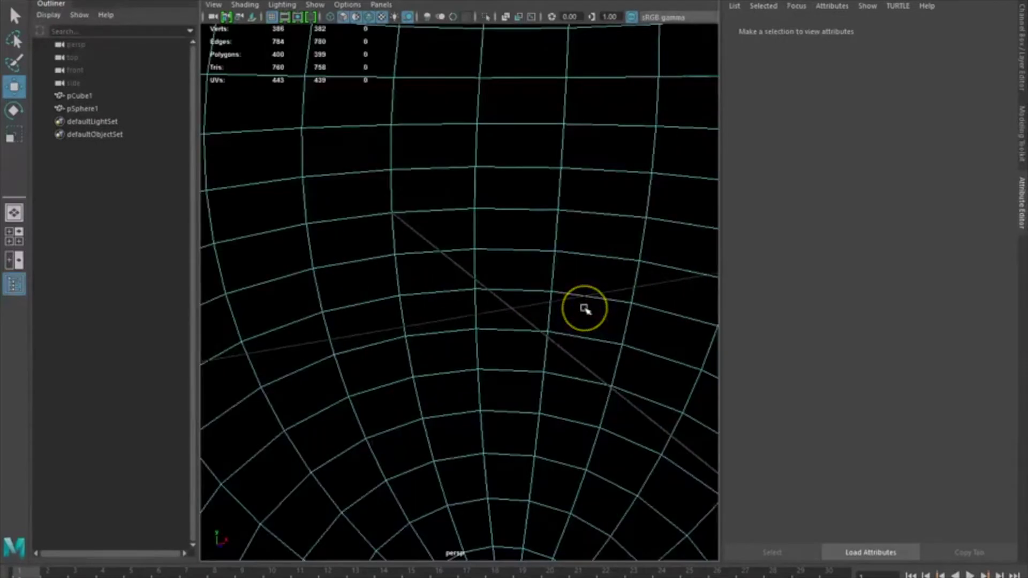
{"action": "scroll", "coordinate": [584, 308], "scroll_direction": "up", "scroll_amount": 2}
{"action": "left_click_drag", "start_coordinate": [527, 288], "coordinate": [510, 141], "text": "alt"}
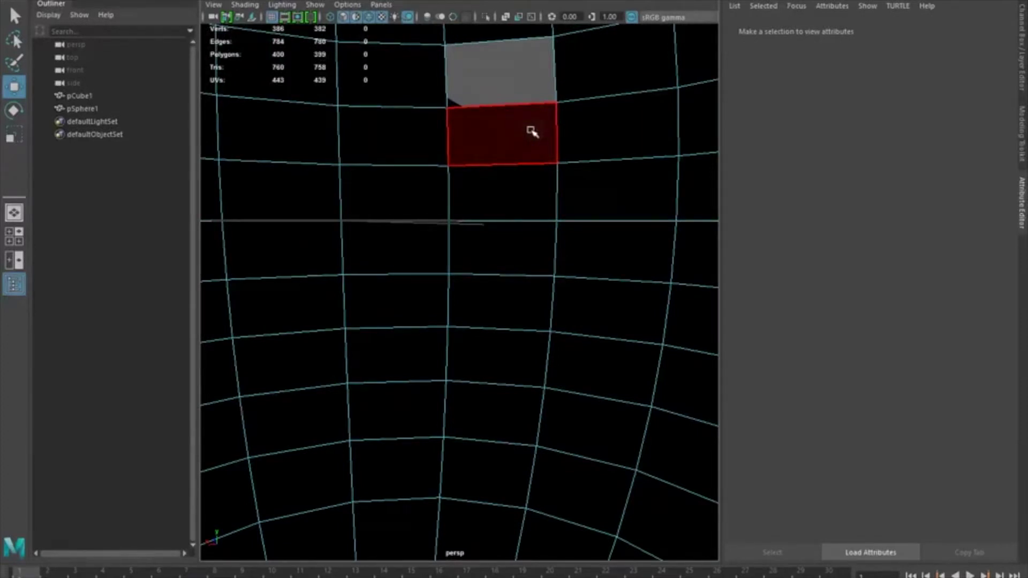
{"action": "left_click_drag", "start_coordinate": [530, 130], "coordinate": [535, 62], "text": "alt"}
{"action": "left_click_drag", "start_coordinate": [507, 131], "coordinate": [645, 280], "text": "alt"}
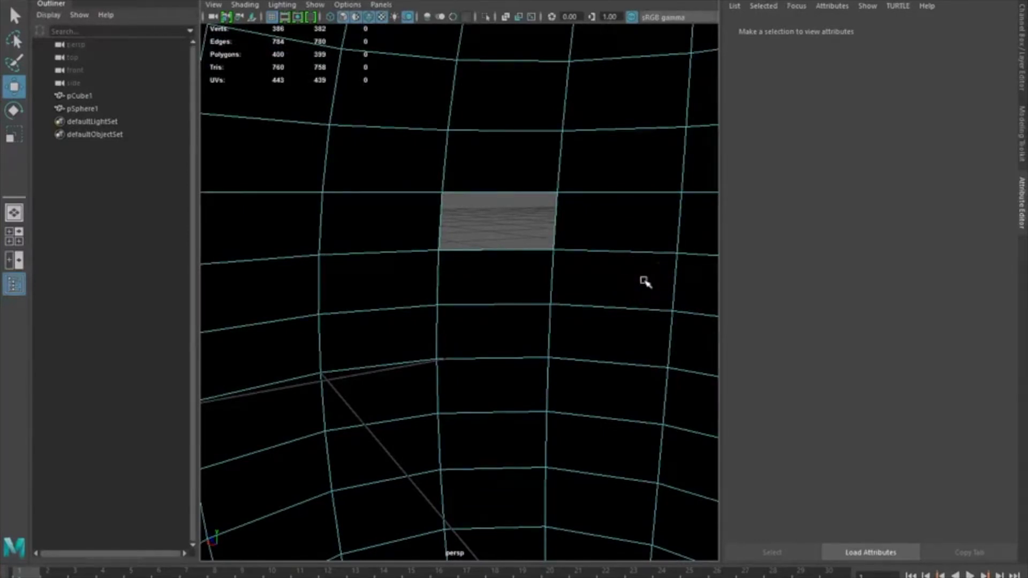
Delete three more faces beside and below the opening from inside the sphere to enlarge it into a two-by-two hole.
{"action": "left_click", "coordinate": [635, 239]}
{"action": "key", "text": "Delete"}
{"action": "left_click", "coordinate": [623, 259]}
{"action": "key", "text": "Delete"}
{"action": "left_click", "coordinate": [528, 281]}
{"action": "key", "text": "Delete"}
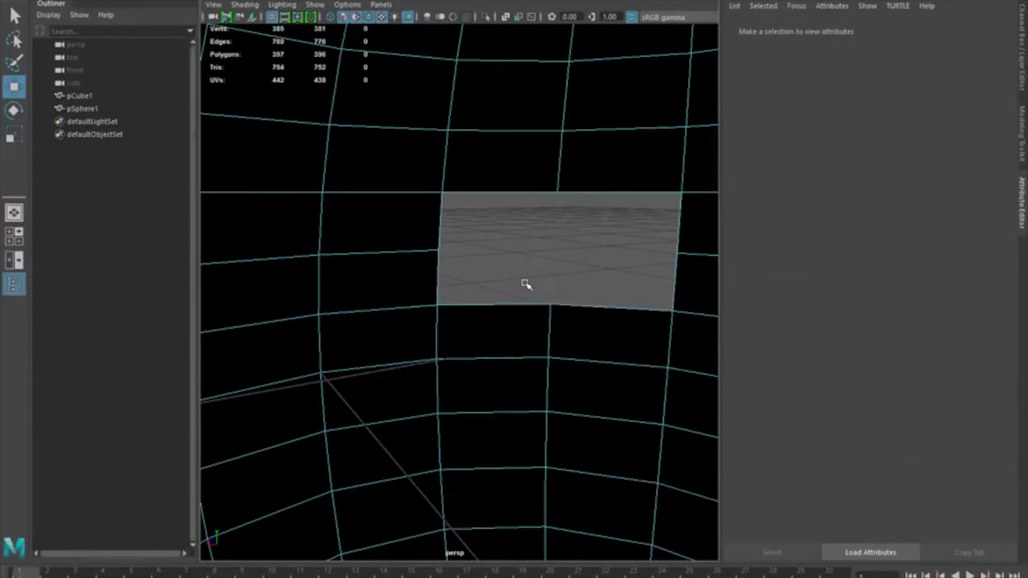
Select the sphere face diagonally above and left of the enlarged opening.
{"action": "scroll", "coordinate": [571, 250], "scroll_direction": "up", "scroll_amount": 6}
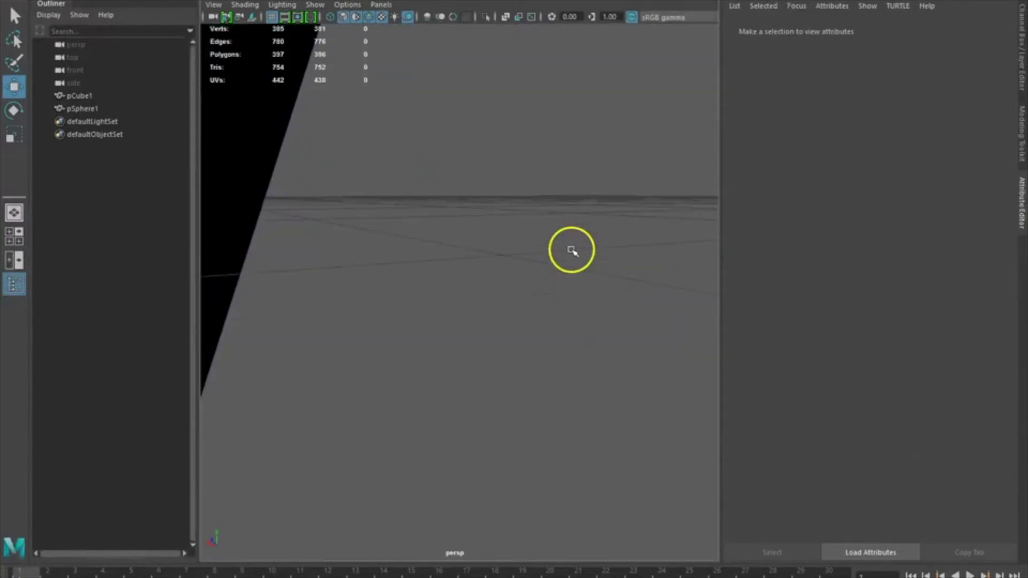
{"action": "left_click_drag", "start_coordinate": [571, 250], "coordinate": [466, 327], "text": "alt"}
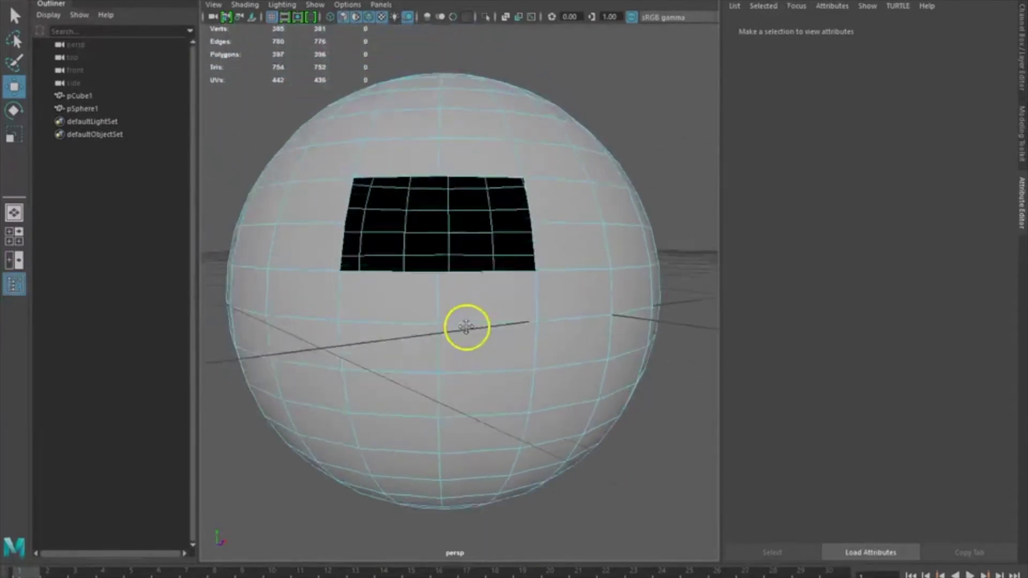
{"action": "middle_click_drag", "start_coordinate": [466, 327], "coordinate": [495, 367], "text": "alt"}
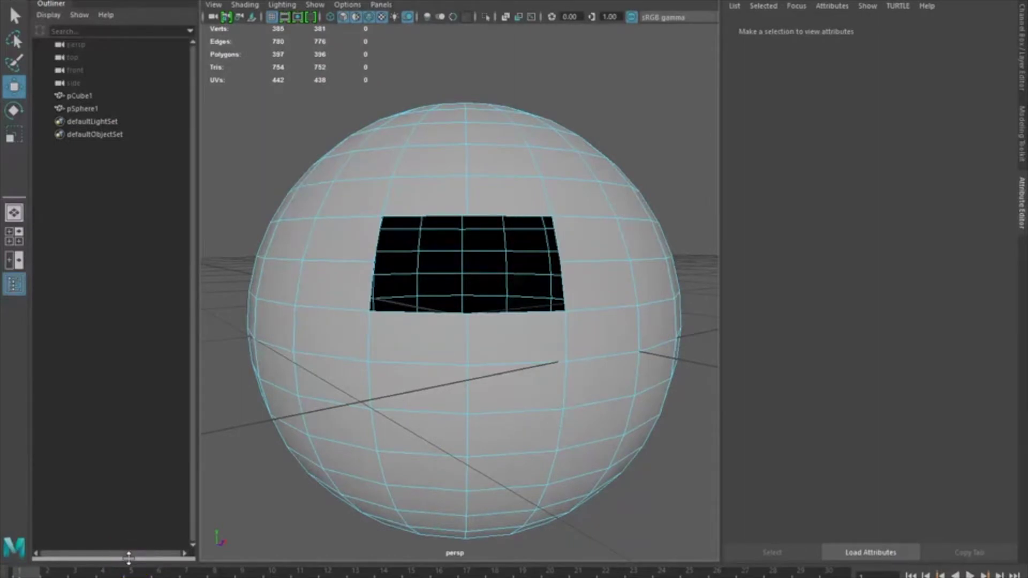
{"action": "left_click", "coordinate": [55, 572]}
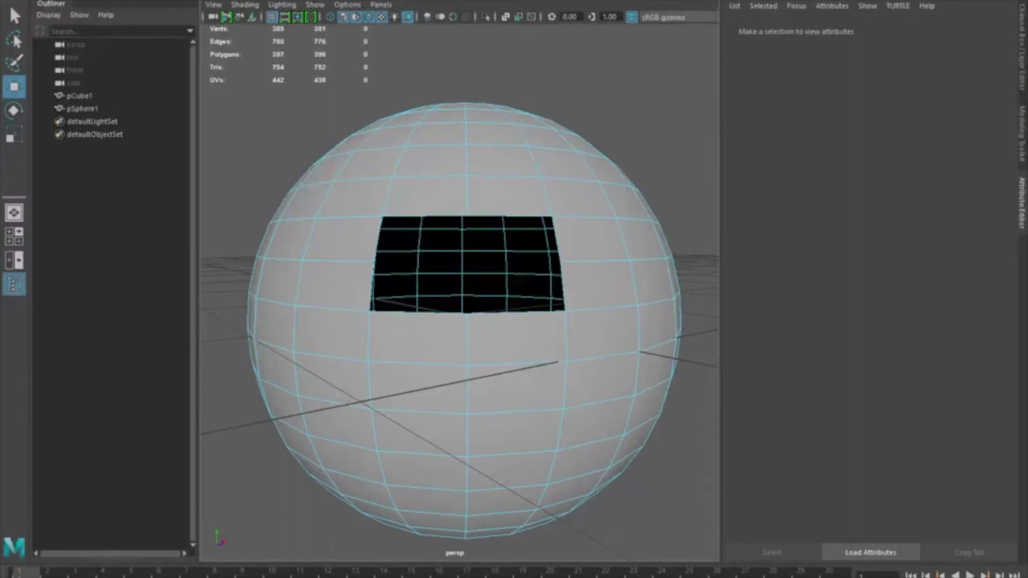
{"action": "left_click", "coordinate": [355, 198]}
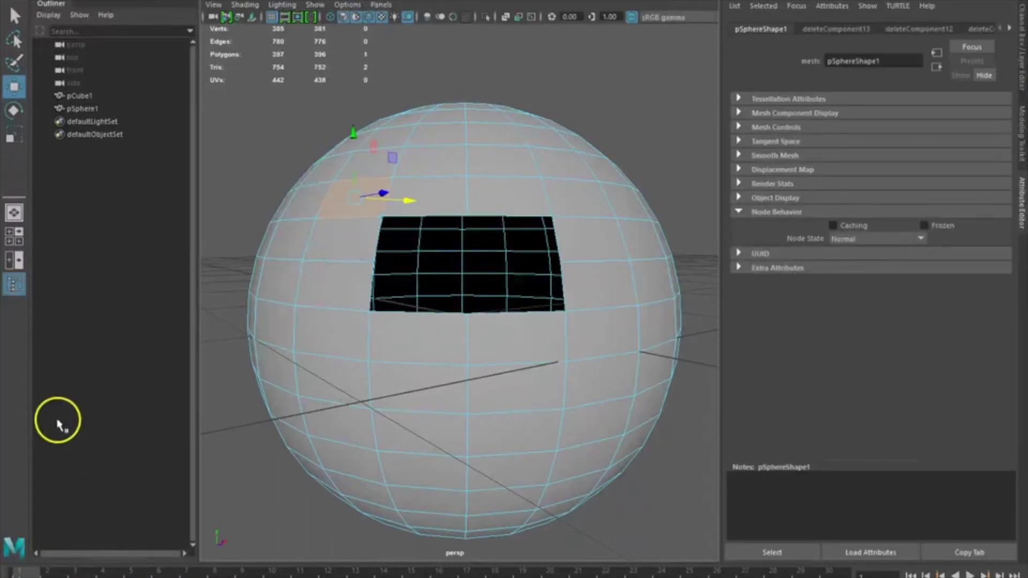
Set the Move tool's symmetry to Object Z and close its settings.
{"action": "double_click", "coordinate": [15, 88]}
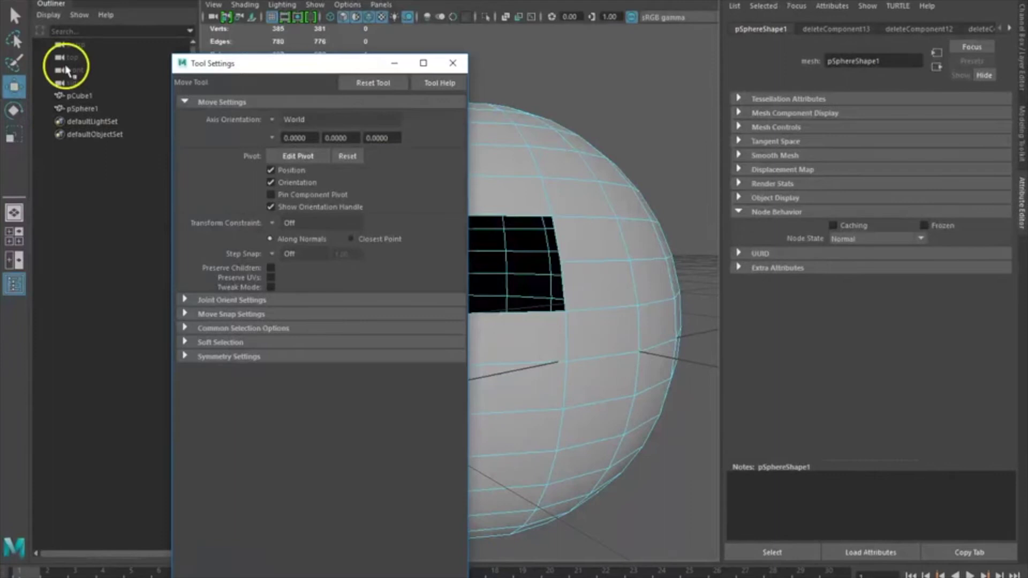
{"action": "left_click", "coordinate": [185, 357]}
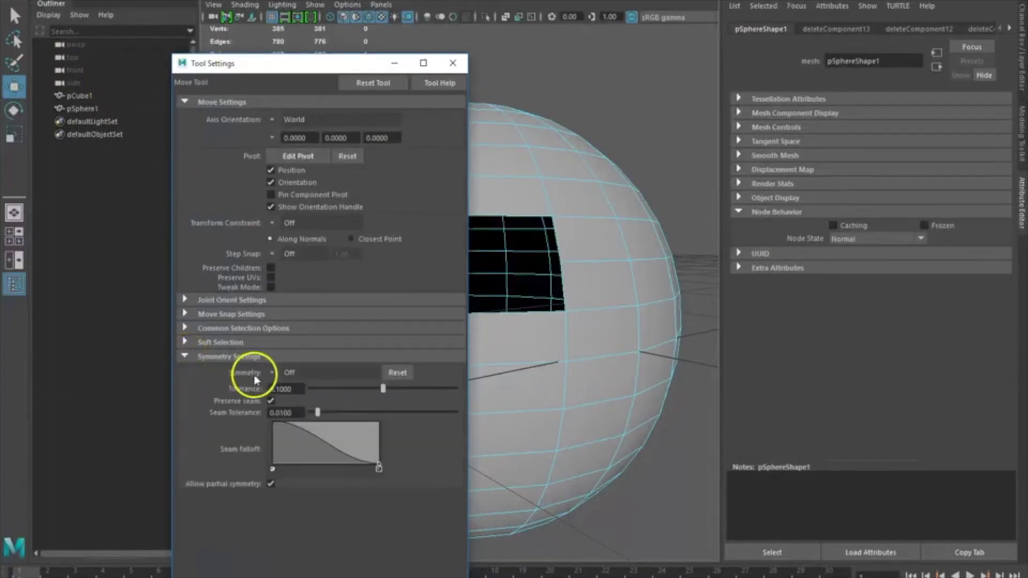
{"action": "left_click", "coordinate": [273, 377]}
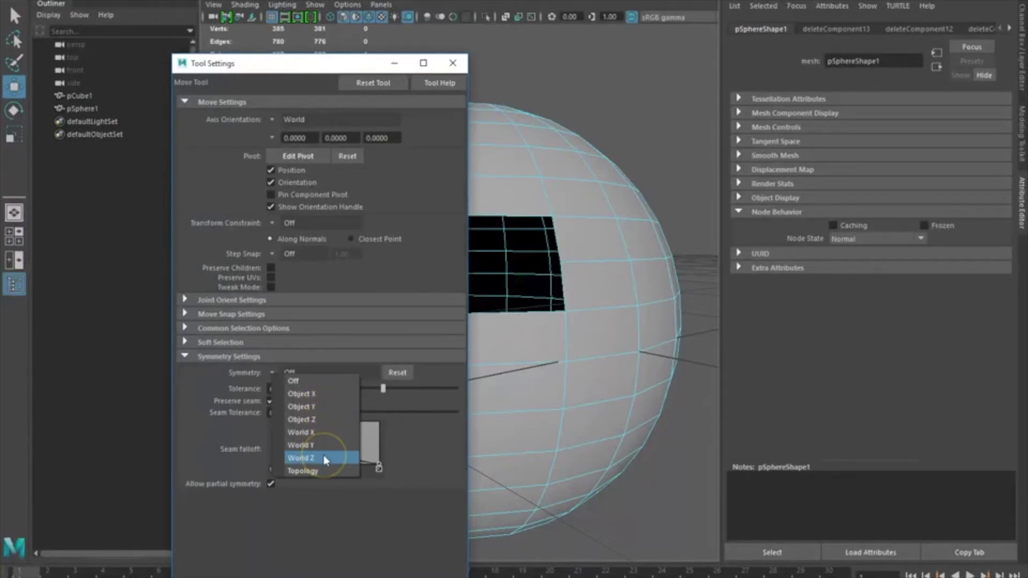
{"action": "left_click", "coordinate": [324, 423]}
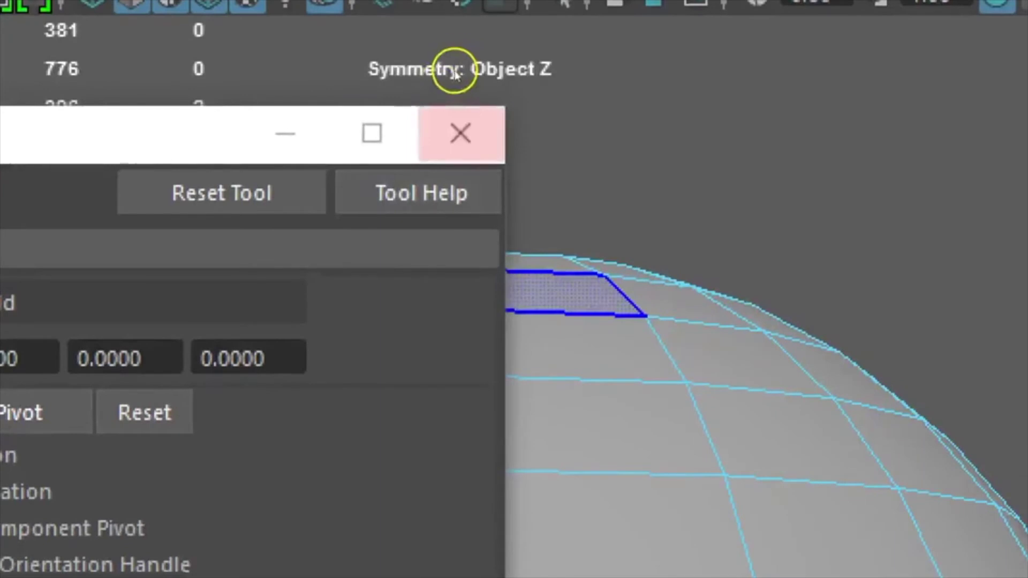
{"action": "left_click", "coordinate": [459, 131]}
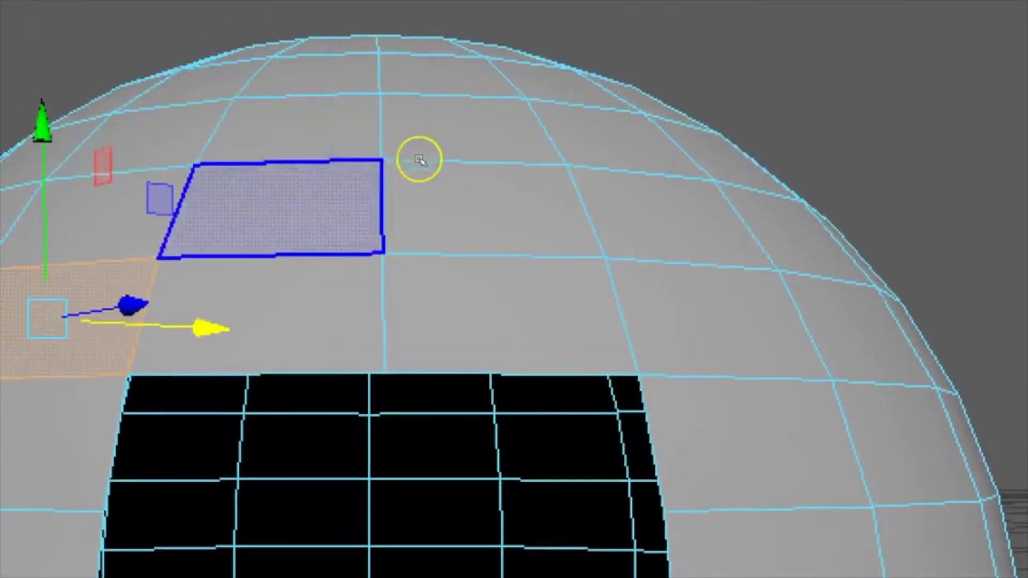
Select a face above the opening with Object Z symmetry and inspect the mirrored selection from around the sphere.
{"action": "left_click", "coordinate": [425, 166]}
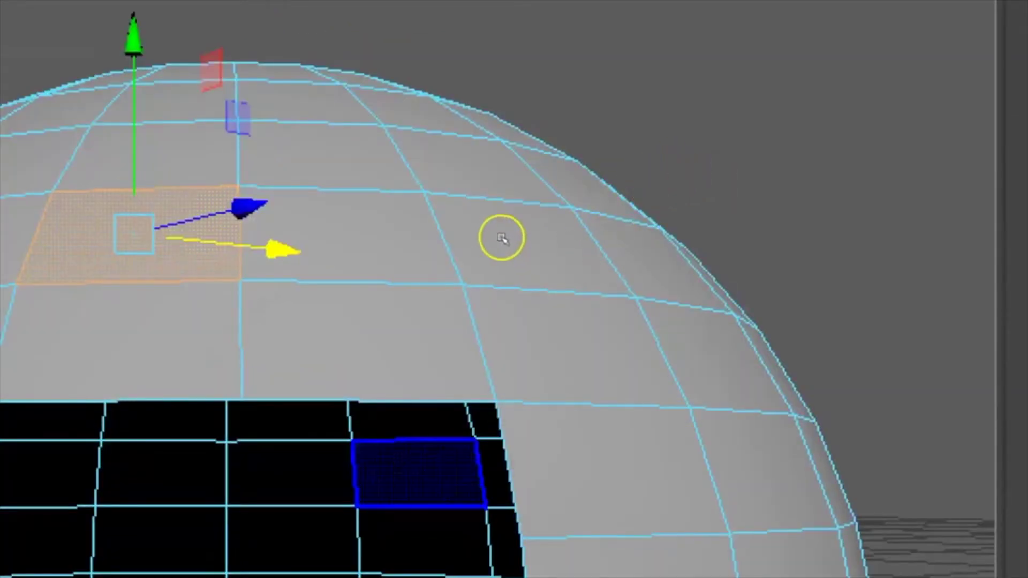
{"action": "left_click_drag", "start_coordinate": [615, 142], "coordinate": [570, 156], "text": "alt"}
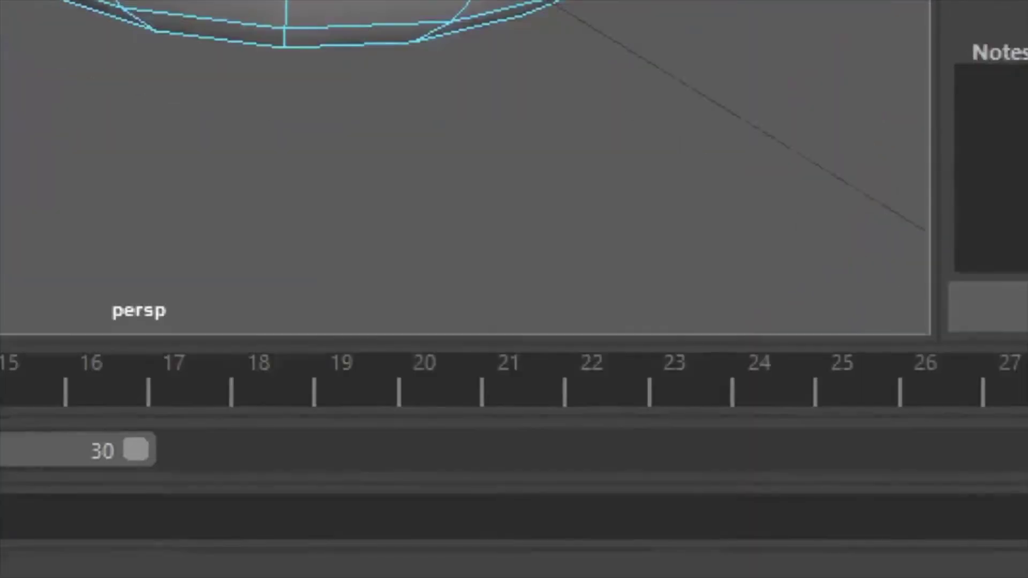
{"action": "right_click", "coordinate": [782, 574]}
{"action": "left_click", "coordinate": [749, 549]}
{"action": "left_click_drag", "start_coordinate": [640, 281], "coordinate": [569, 280], "text": "alt"}
{"action": "scroll", "coordinate": [633, 277], "scroll_direction": "down", "scroll_amount": 5}
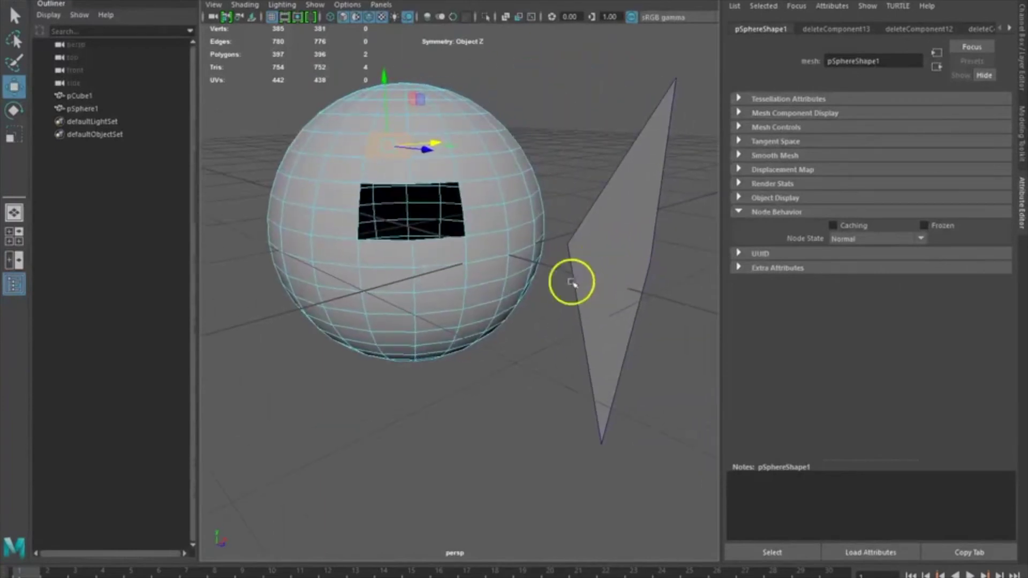
{"action": "left_click_drag", "start_coordinate": [484, 310], "coordinate": [427, 313], "text": "alt"}
{"action": "scroll", "coordinate": [544, 339], "scroll_direction": "down", "scroll_amount": 8}
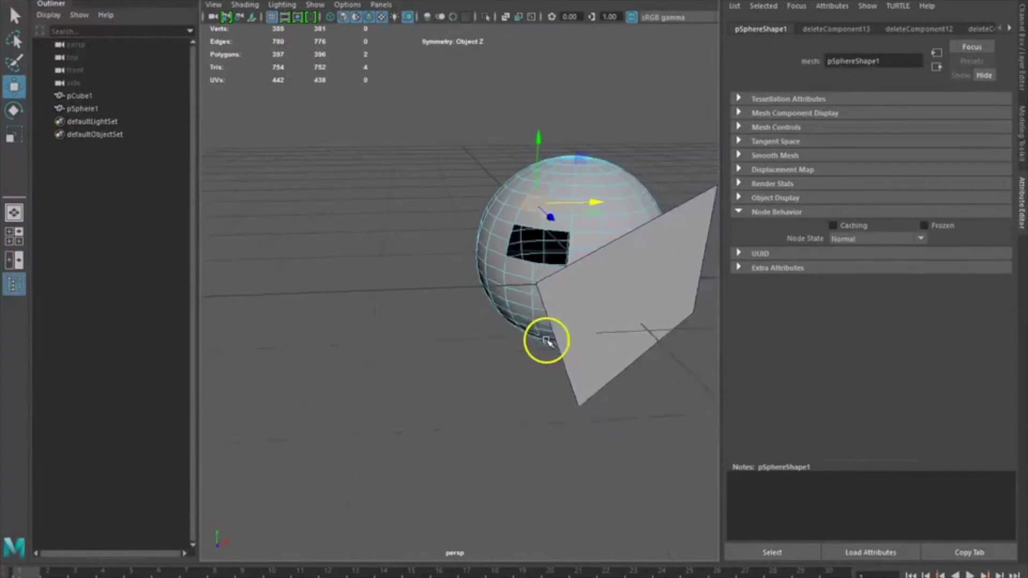
{"action": "left_click_drag", "start_coordinate": [632, 326], "coordinate": [709, 348], "text": "alt"}
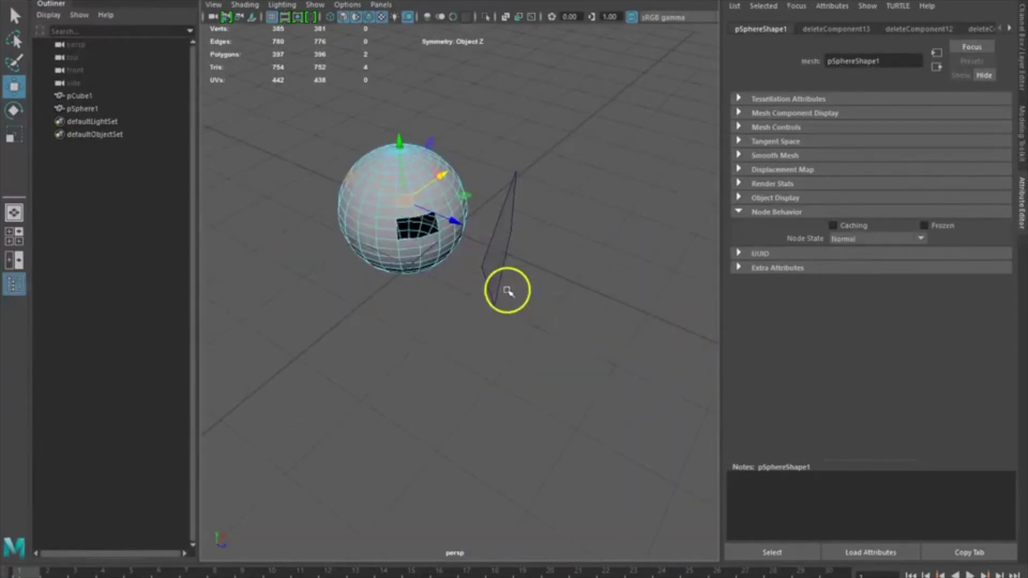
{"action": "left_click_drag", "start_coordinate": [415, 322], "coordinate": [390, 348], "text": "alt"}
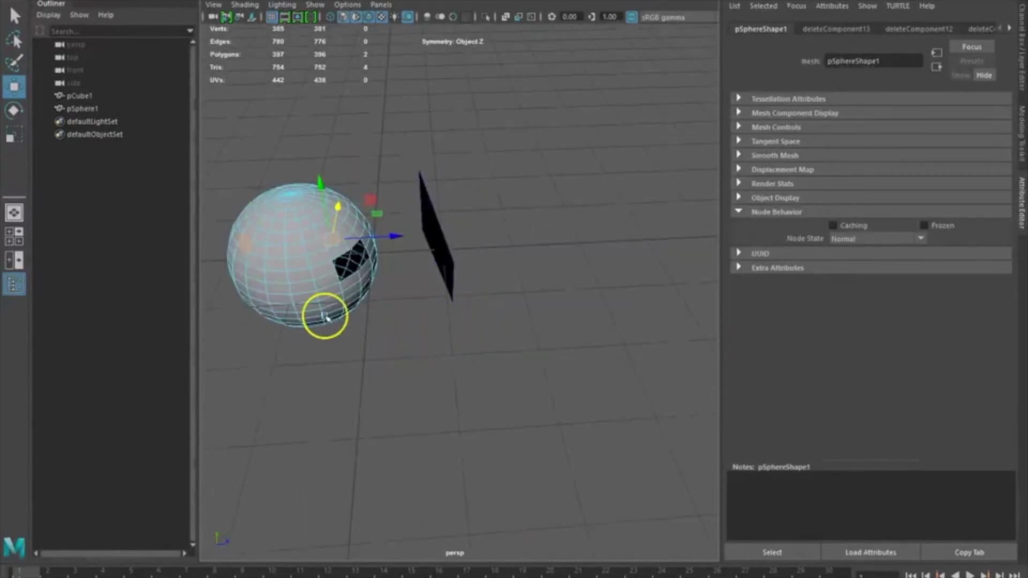
Reshape the sphere's upper front symmetrically by moving mirrored faces into brow-like dents with a central point, and clear the selection.
{"action": "left_click_drag", "start_coordinate": [323, 314], "coordinate": [520, 350], "text": "alt"}
{"action": "left_click", "coordinate": [520, 350]}
{"action": "scroll", "coordinate": [521, 351], "scroll_direction": "up", "scroll_amount": 5}
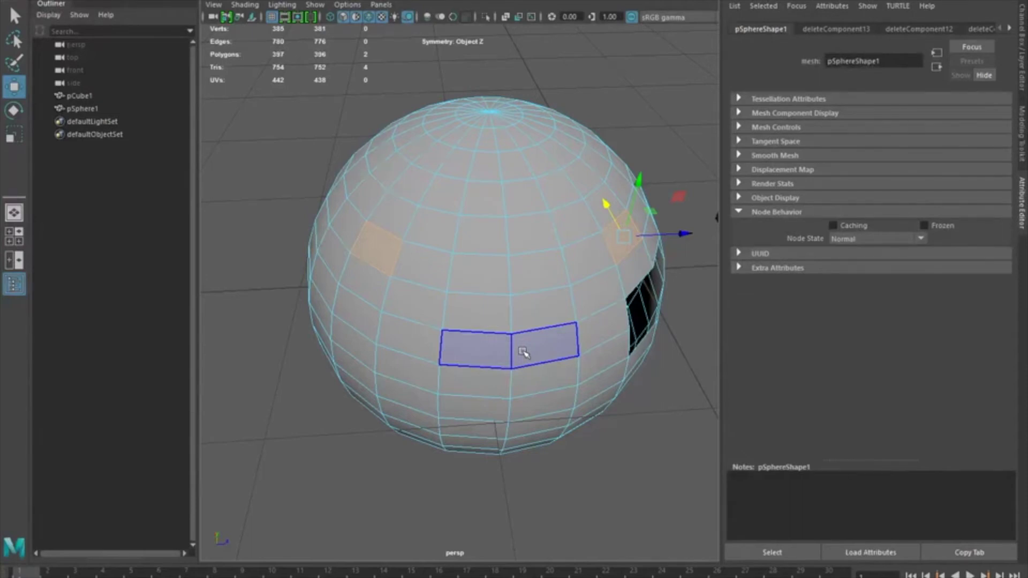
{"action": "left_click_drag", "start_coordinate": [522, 352], "coordinate": [423, 267]}
{"action": "mouse_move", "coordinate": [484, 305]}
{"action": "left_mouse_down", "text": "alt"}
{"action": "mouse_move", "coordinate": [500, 308]}
{"action": "mouse_move", "coordinate": [475, 294]}
{"action": "left_mouse_up", "text": "alt"}
{"action": "left_click_drag", "start_coordinate": [413, 227], "coordinate": [266, 268]}
{"action": "left_click_drag", "start_coordinate": [551, 391], "coordinate": [489, 375], "text": "alt"}
{"action": "left_click", "coordinate": [626, 207]}
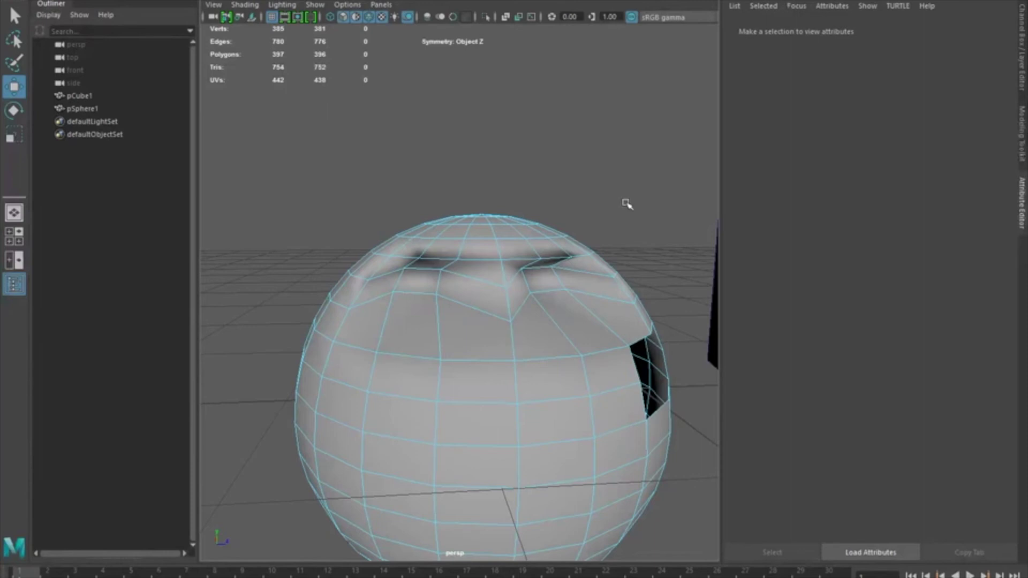
Pull the mirrored pair of upper side faces outward along the Z axis to form two long arms on the sphere.
{"action": "left_click", "coordinate": [320, 309]}
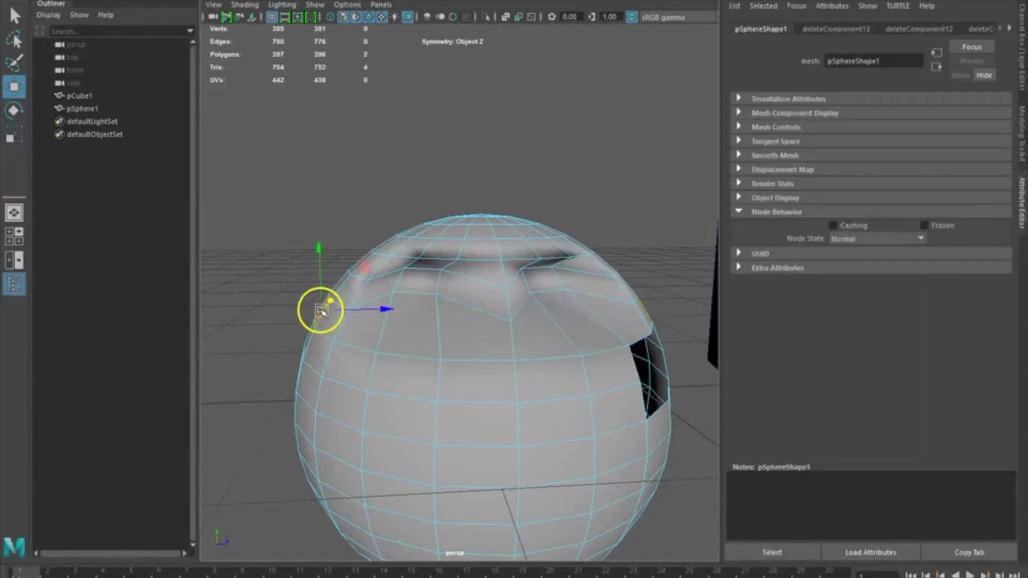
{"action": "key", "text": "ctrl+e"}
{"action": "left_click_drag", "start_coordinate": [385, 309], "coordinate": [282, 314]}
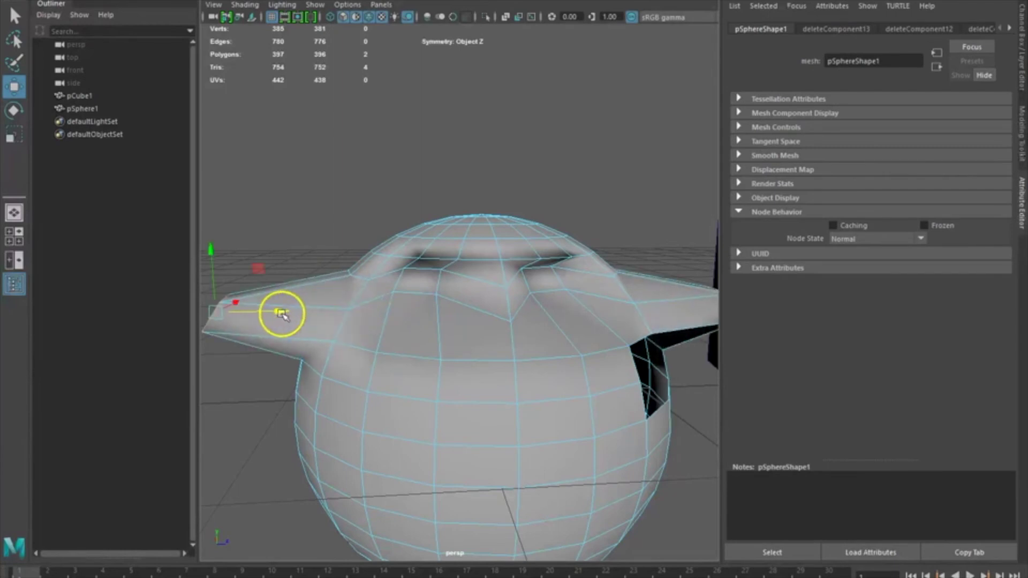
{"action": "scroll", "coordinate": [510, 348], "scroll_direction": "down", "scroll_amount": 4}
{"action": "left_click_drag", "start_coordinate": [371, 305], "coordinate": [339, 312]}
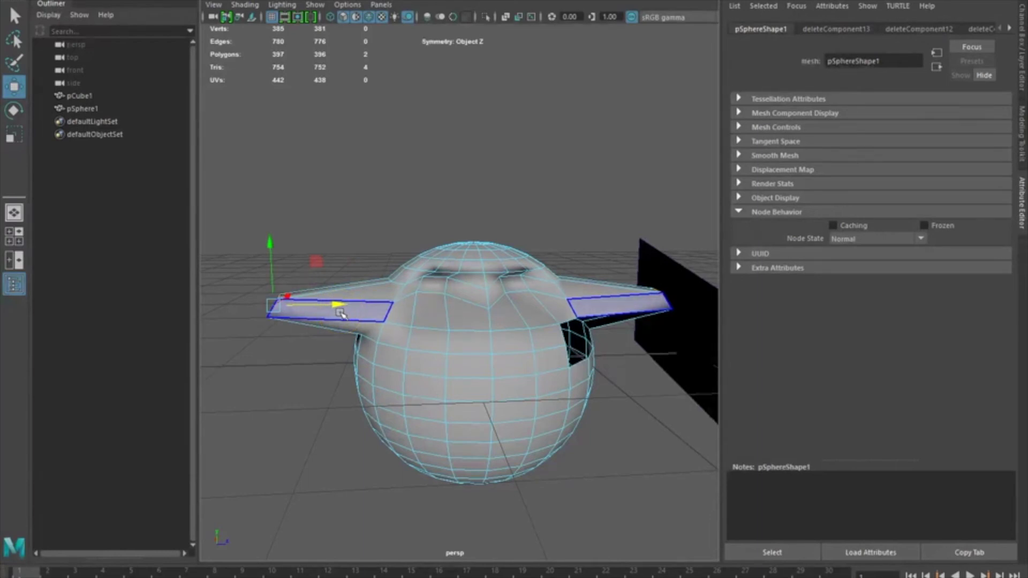
Pull a mirrored pair of faces near the sphere's underside outward and down to form two legs.
{"action": "scroll", "coordinate": [420, 467], "scroll_direction": "down", "scroll_amount": 3}
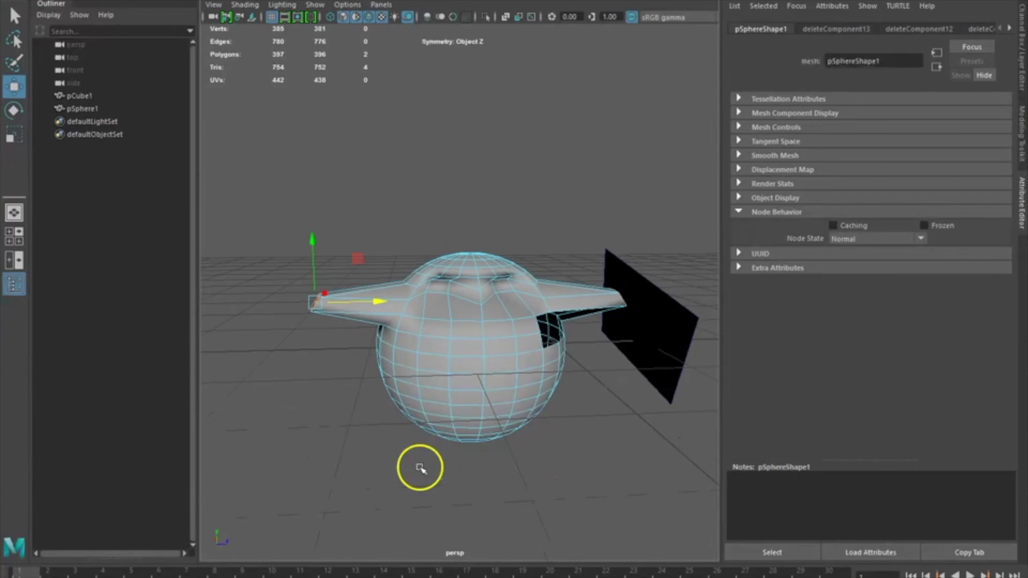
{"action": "left_click", "coordinate": [423, 424]}
{"action": "left_click_drag", "start_coordinate": [427, 404], "coordinate": [405, 431]}
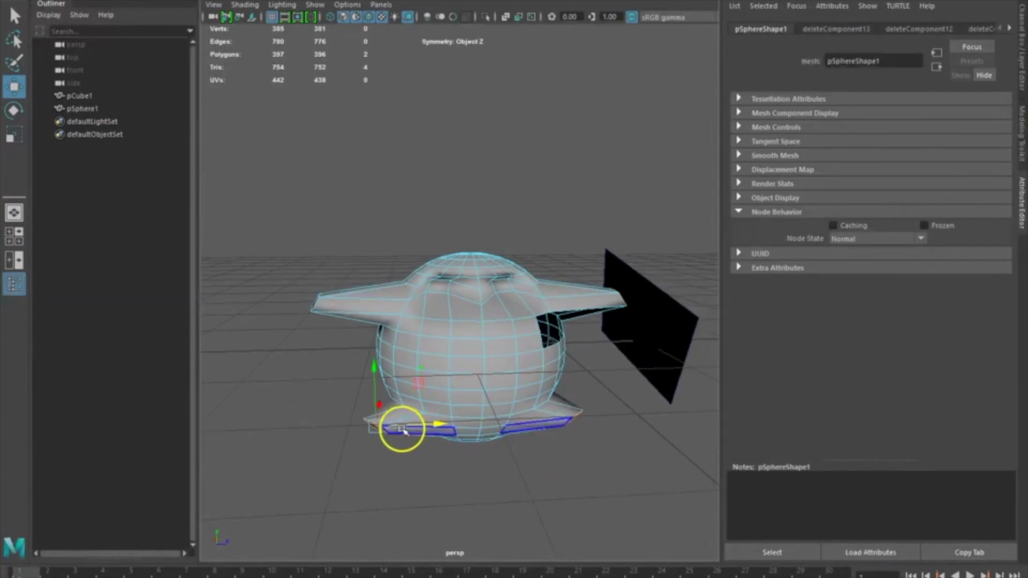
{"action": "left_click_drag", "start_coordinate": [374, 372], "coordinate": [367, 436]}
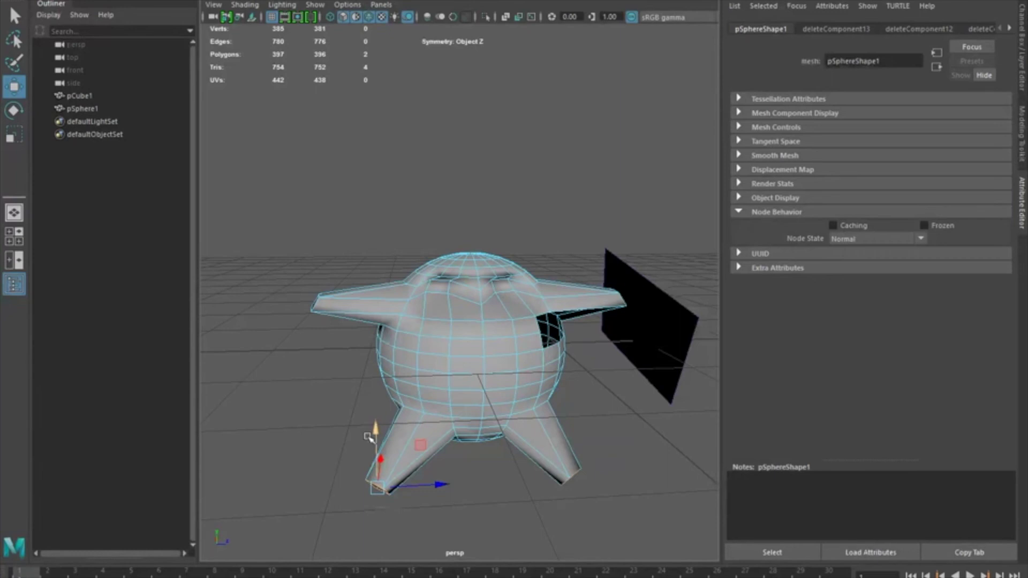
Pull another mirrored pair of underside faces on the opposite side of the sphere downward to form a second pair of legs.
{"action": "left_click_drag", "start_coordinate": [368, 436], "coordinate": [533, 362], "text": "alt"}
{"action": "left_click", "coordinate": [530, 365]}
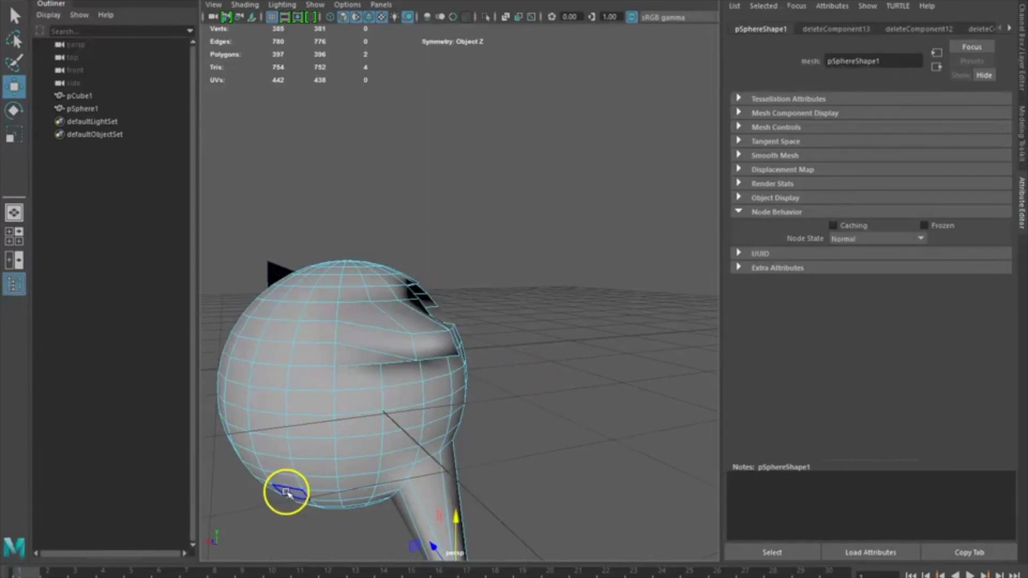
{"action": "left_click", "coordinate": [265, 491]}
{"action": "left_click_drag", "start_coordinate": [268, 426], "coordinate": [225, 532]}
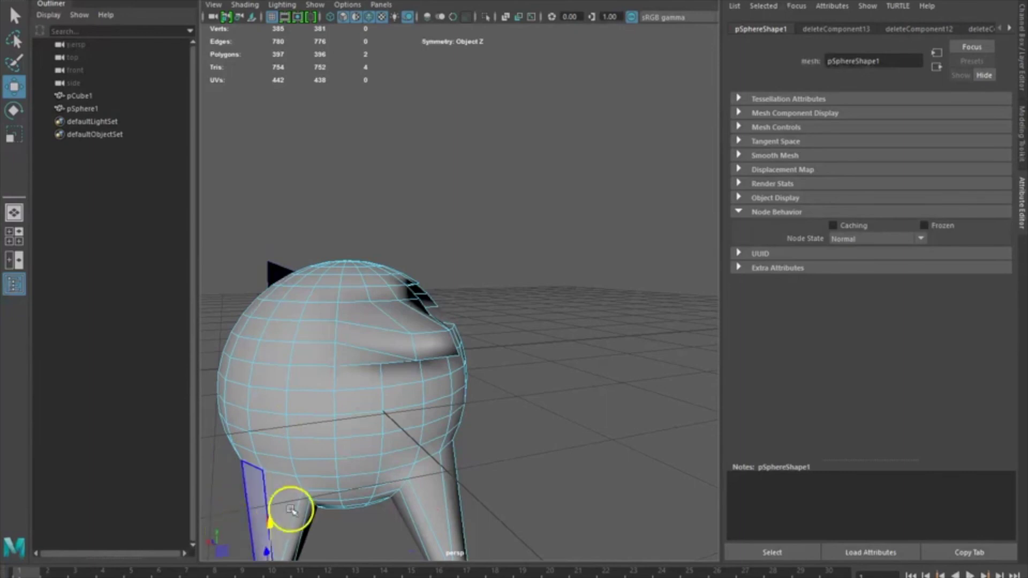
{"action": "left_click_drag", "start_coordinate": [580, 432], "coordinate": [684, 341], "text": "alt"}
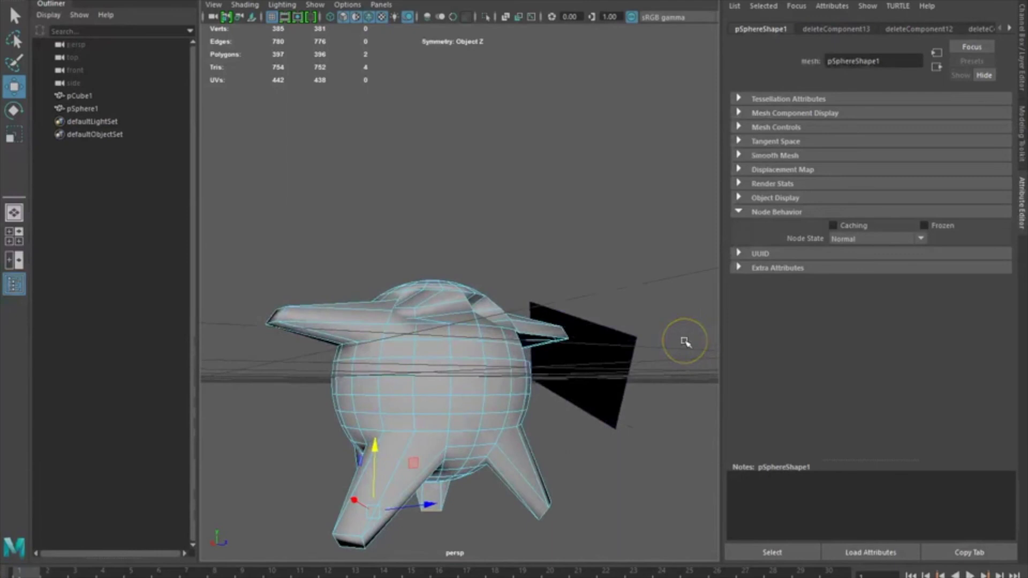